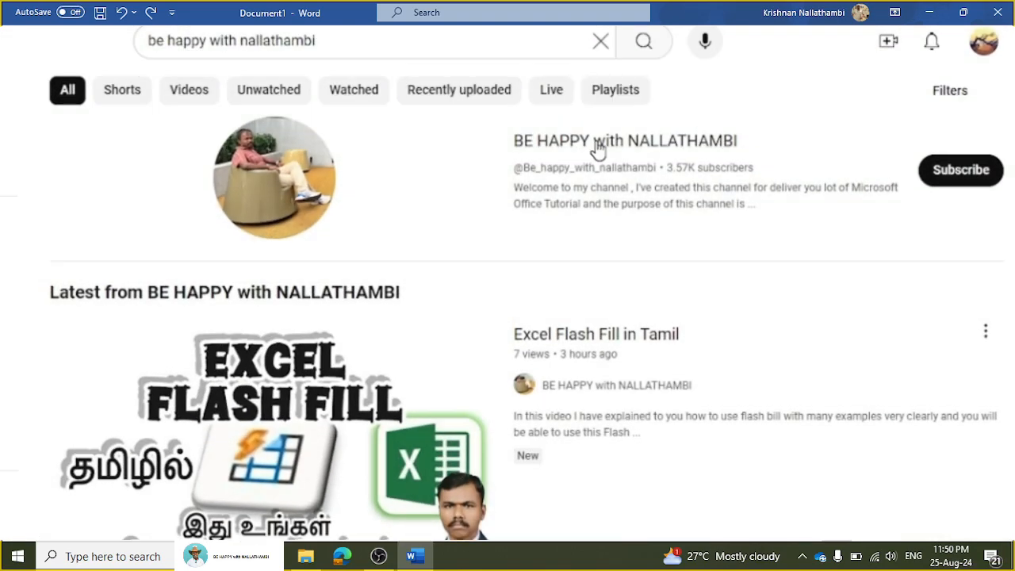
# Open the channel at the top of the search results and subscribe to it with notifications set to All
pyautogui.click(597, 142)
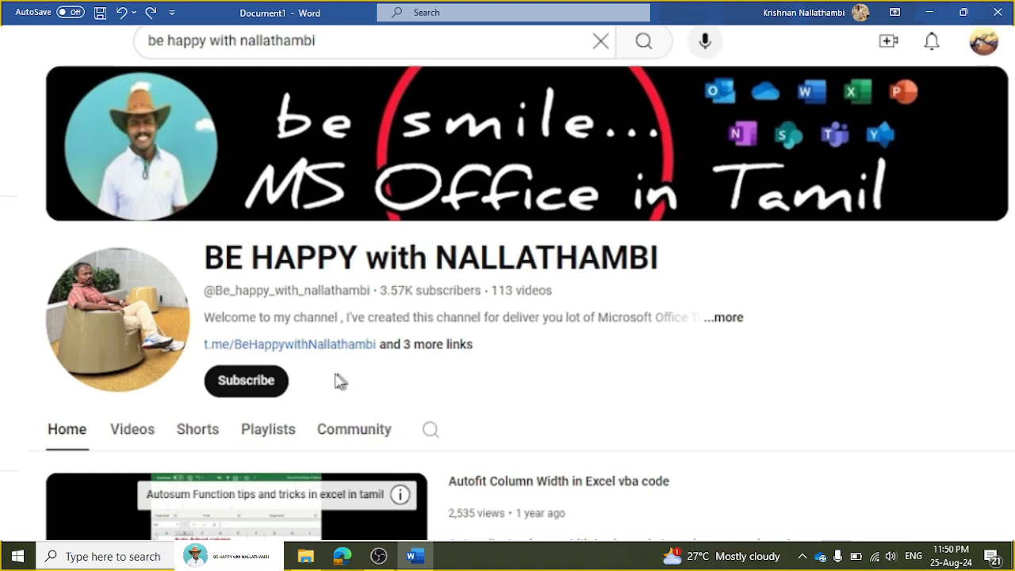
pyautogui.click(268, 381)
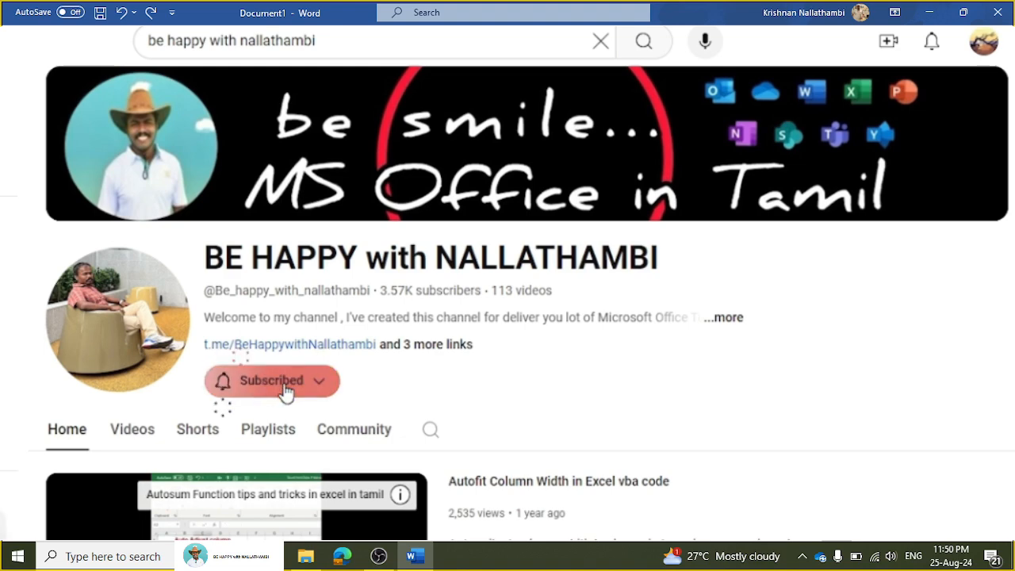
pyautogui.click(317, 383)
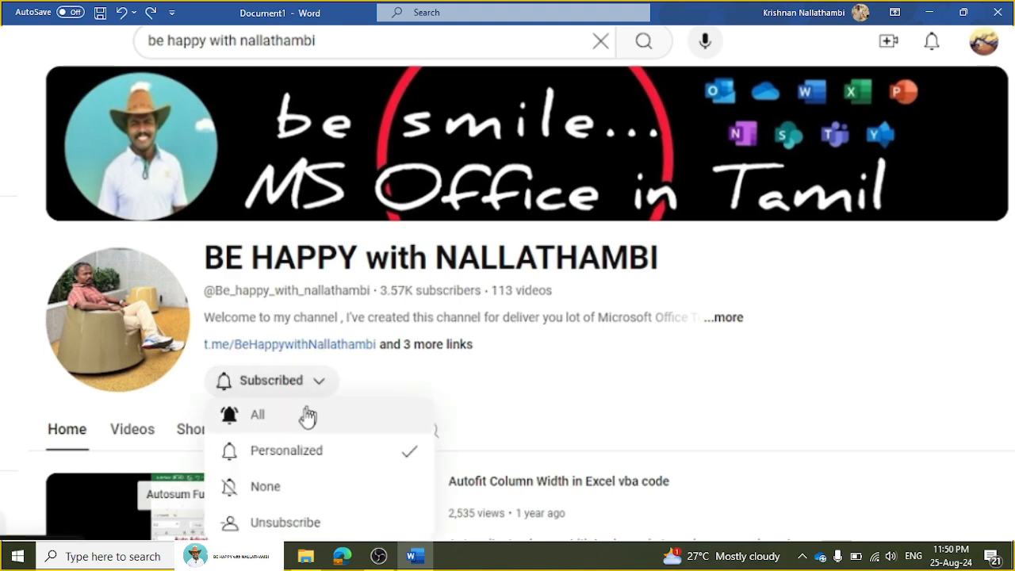
pyautogui.click(254, 415)
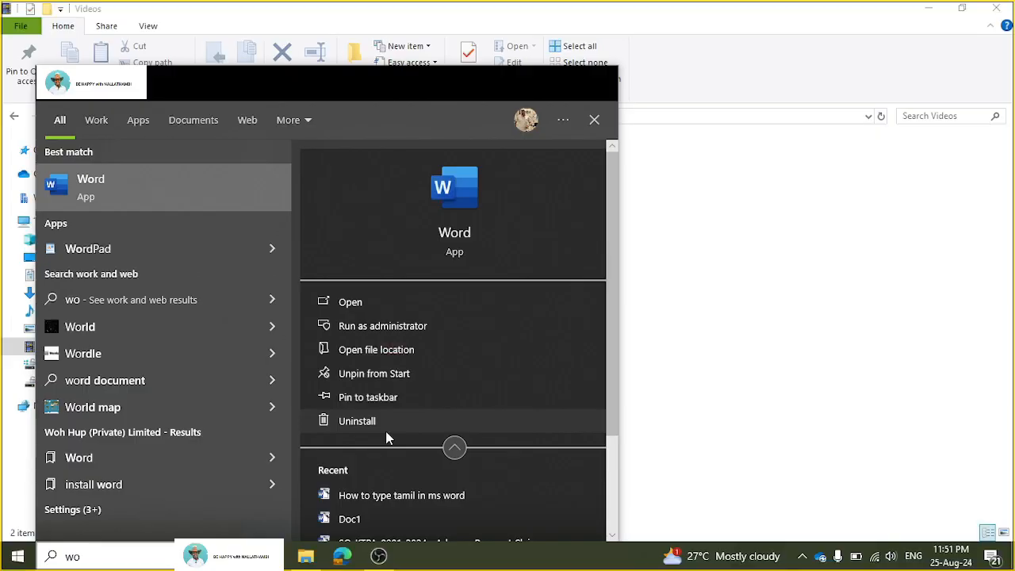
# Search Windows for "word" and launch the Word app
pyautogui.click(108, 565)
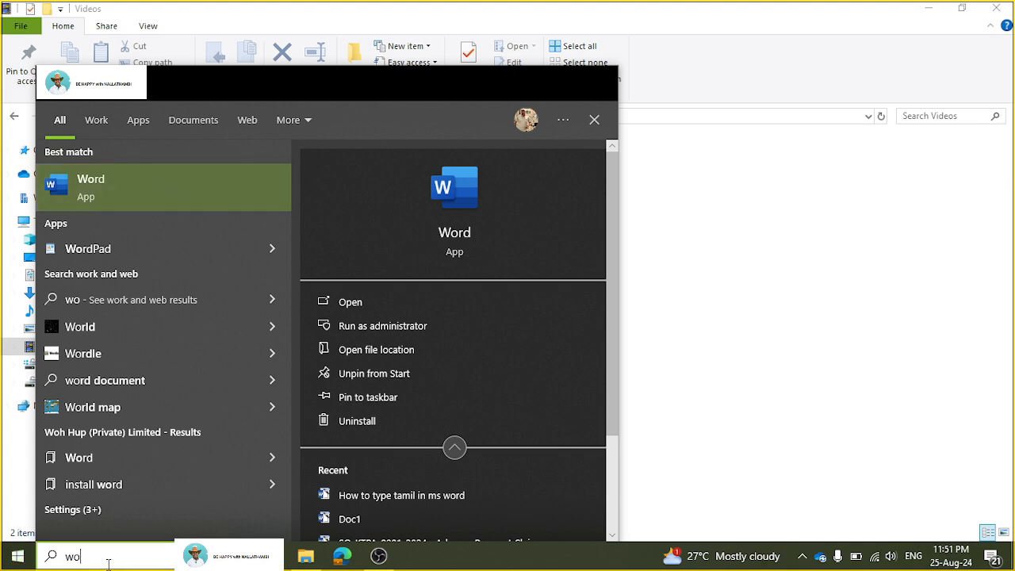
pyautogui.write('rd')
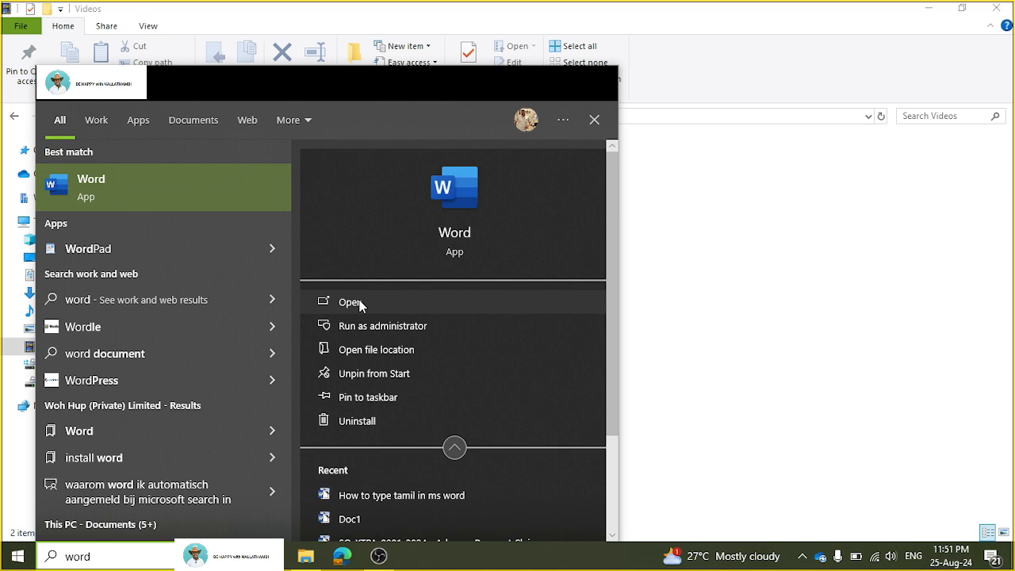
pyautogui.click(360, 302)
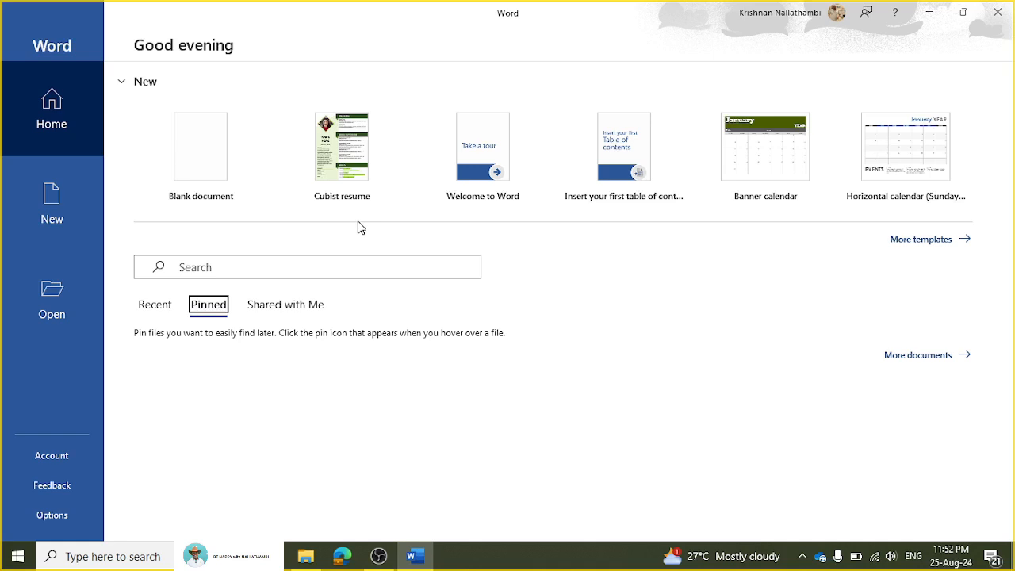
# Create a new document from the Cubist resume template
pyautogui.click(345, 159)
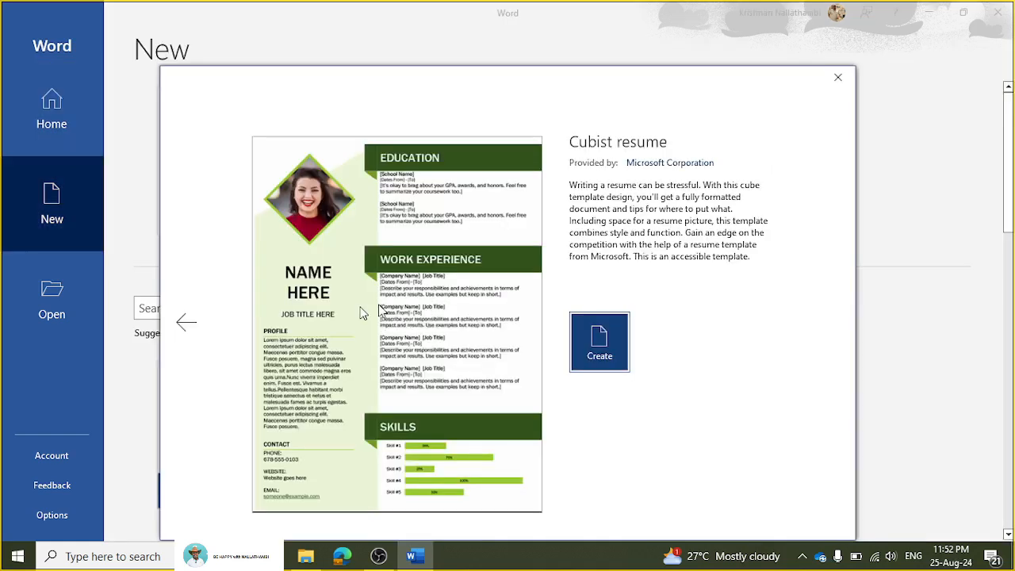
pyautogui.click(601, 351)
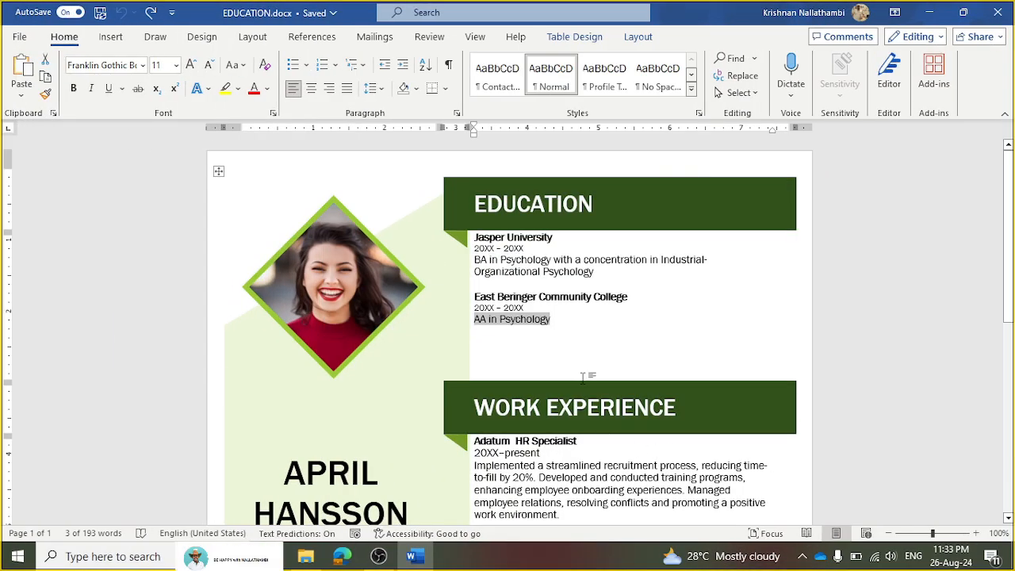
# Look through the resume template's sections, from Education and Work Experience down to Skills
pyautogui.scroll(-10, 583, 377)
pyautogui.scroll(3, 588, 382)
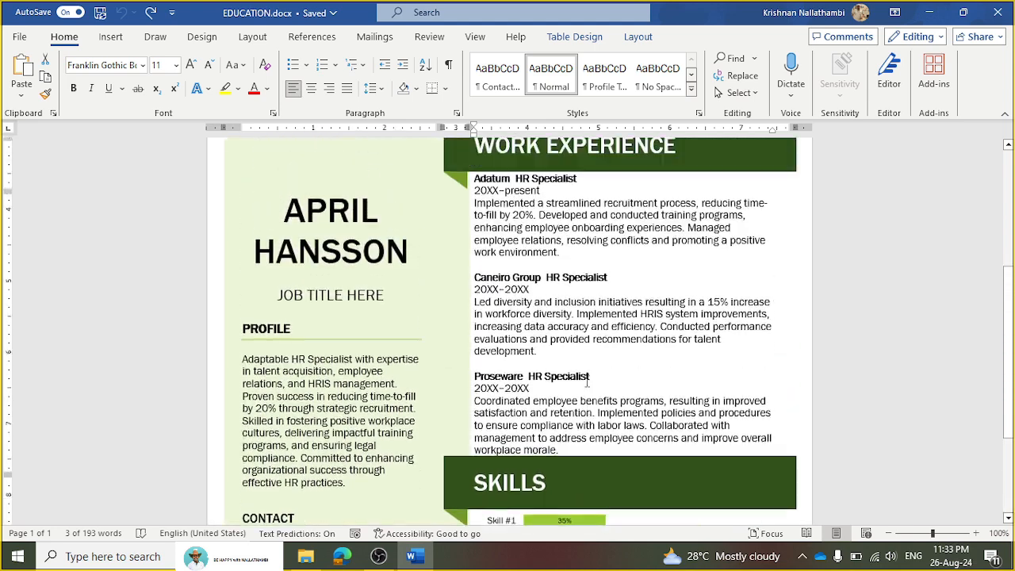
pyautogui.scroll(6, 588, 381)
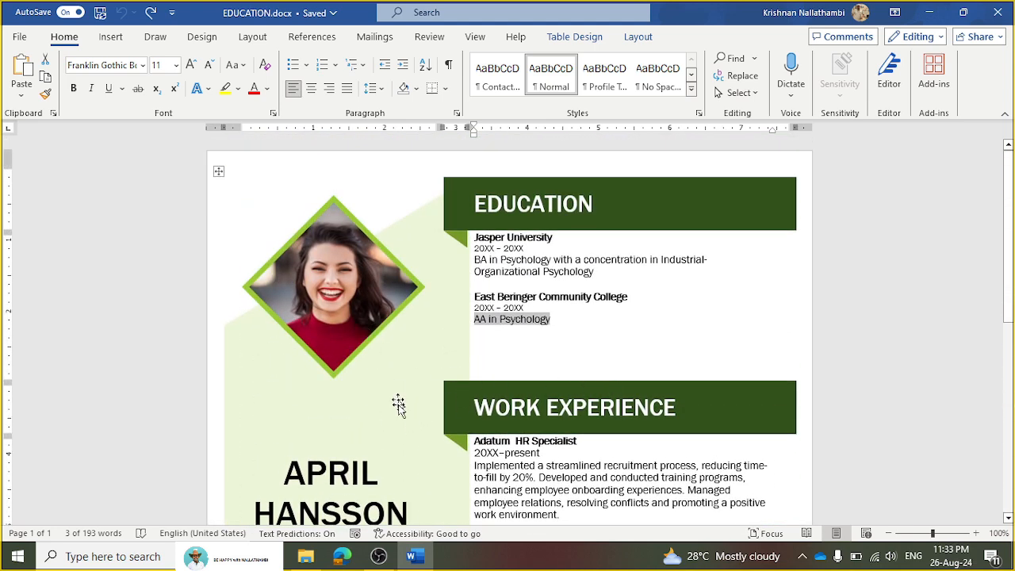
pyautogui.scroll(-5, 399, 431)
pyautogui.scroll(5, 545, 398)
pyautogui.tripleClick(550, 274)
# Try replacing the first job description under Work Experience with "HFKFKUFD", and undo the replacement
pyautogui.scroll(-1, 573, 410)
pyautogui.scroll(-3, 573, 410)
pyautogui.tripleClick(572, 350)
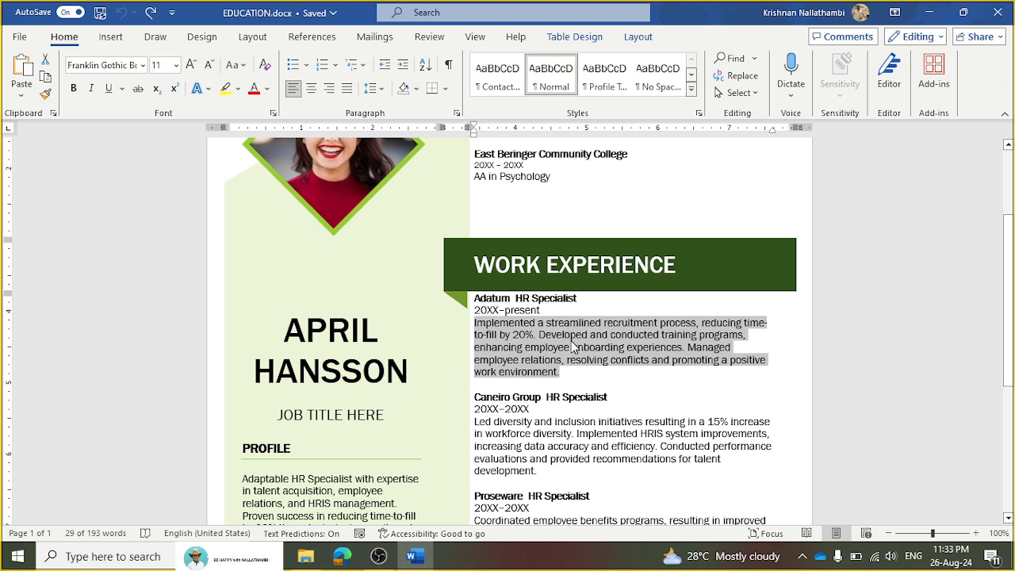
pyautogui.press('Delete')
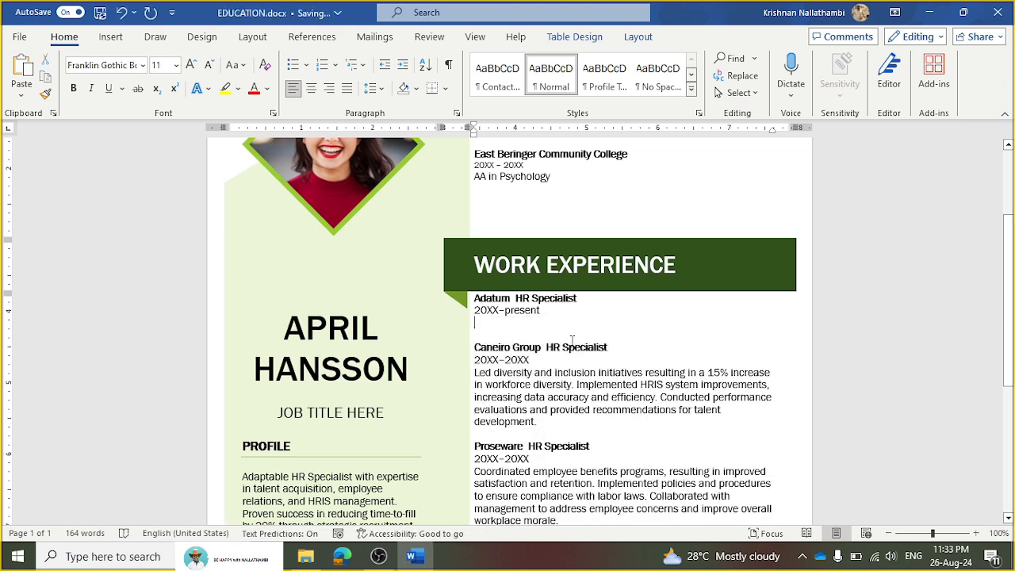
pyautogui.write('HFKFKUFD')
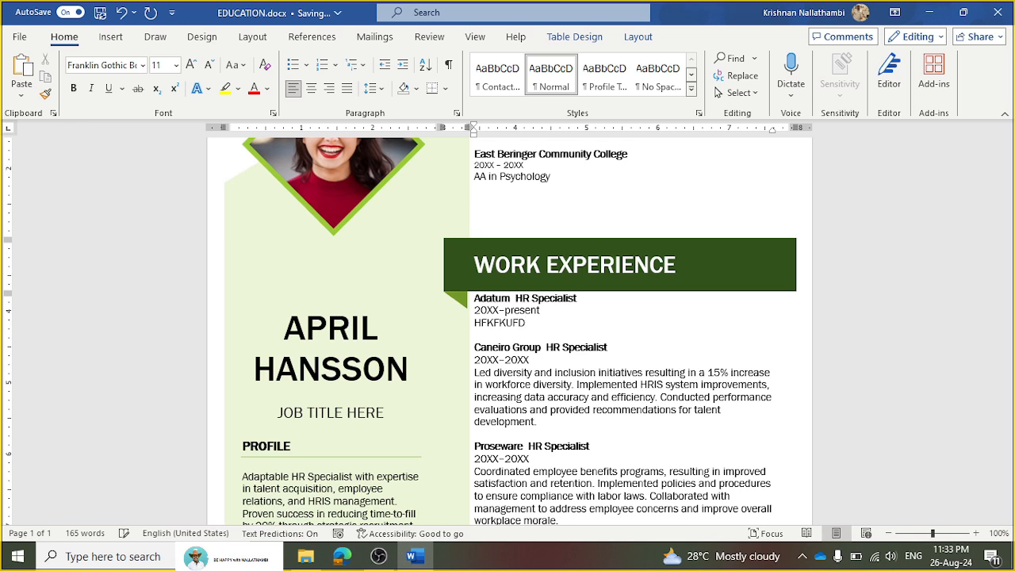
pyautogui.hotkey('ctrl', 'z')
pyautogui.hotkey('ctrl', 'z')
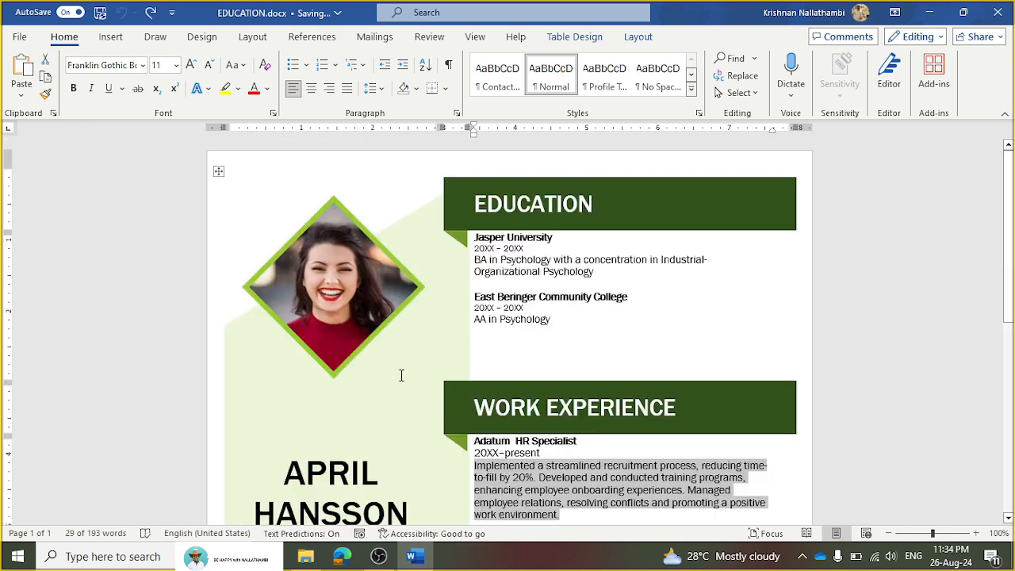
# Replace the portrait in the diamond shape with a picture fill using 20240116_153820990_iOS.jpg from the Pictures folder
pyautogui.click(335, 288)
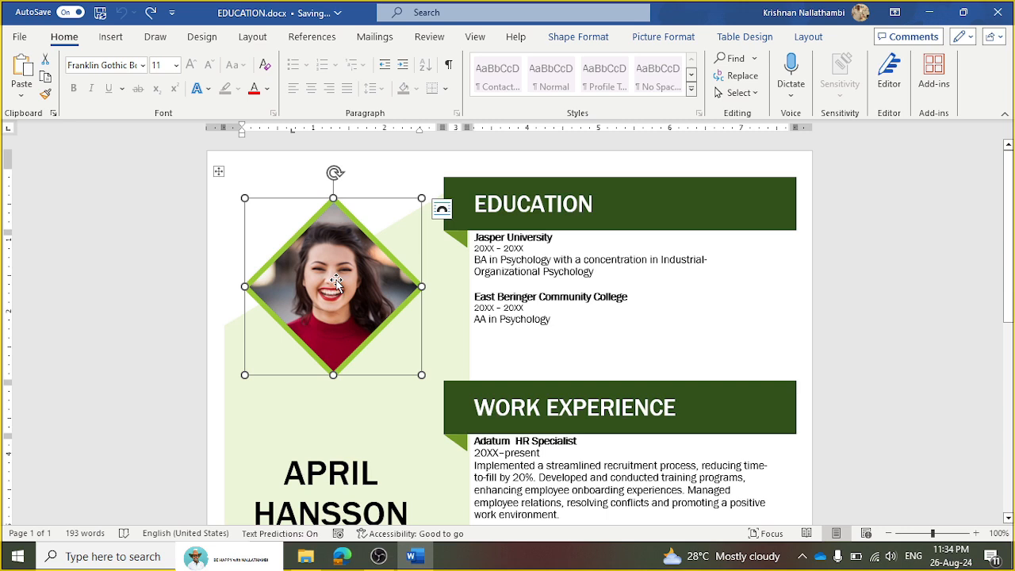
pyautogui.rightClick(337, 282)
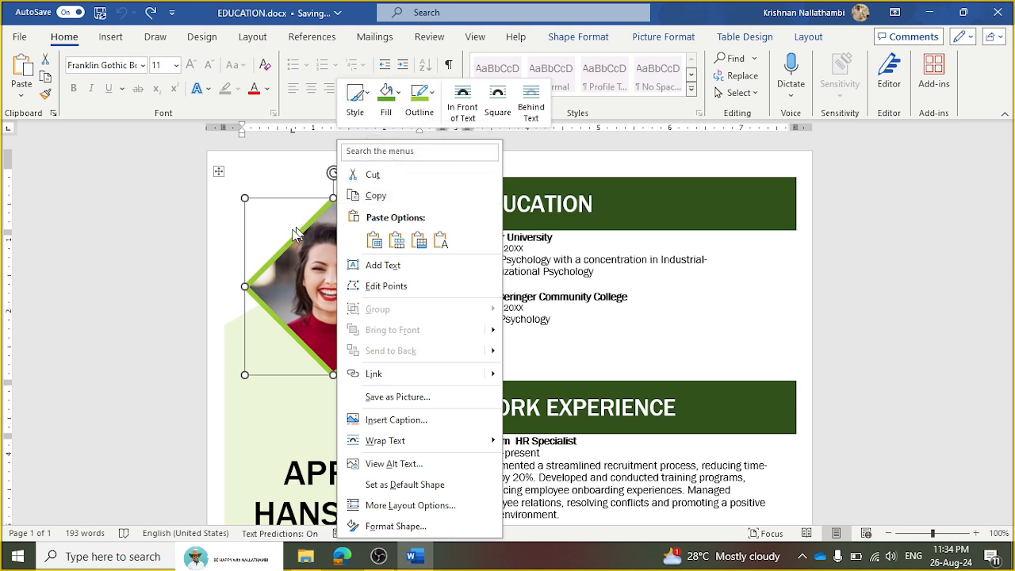
pyautogui.click(400, 102)
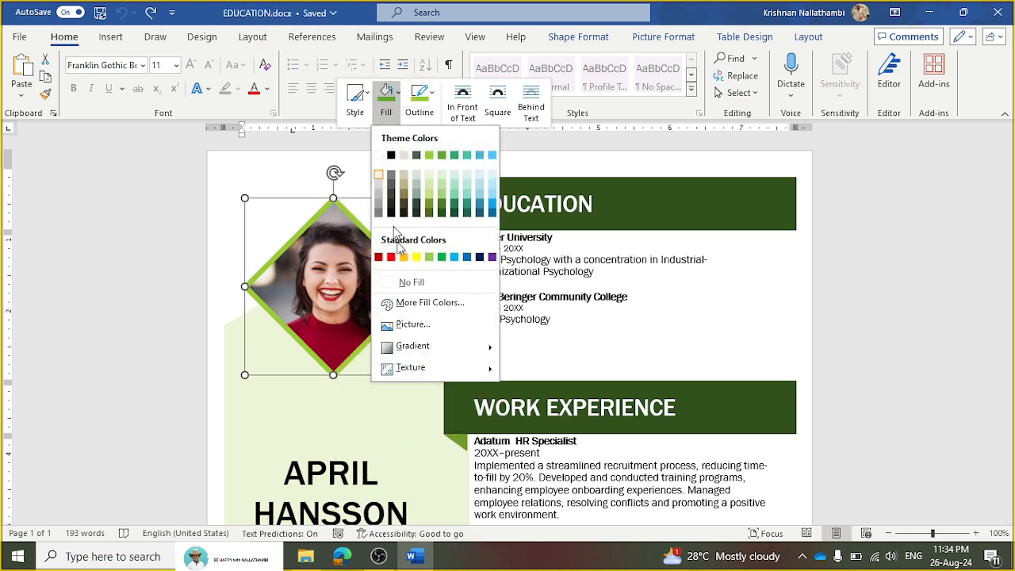
pyautogui.click(425, 326)
pyautogui.click(340, 224)
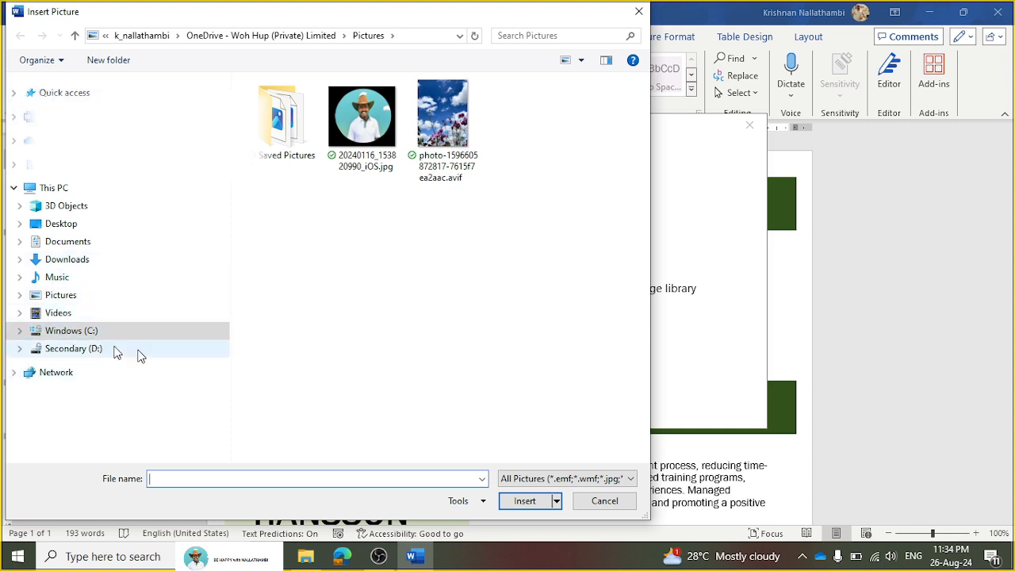
pyautogui.click(352, 136)
pyautogui.click(513, 505)
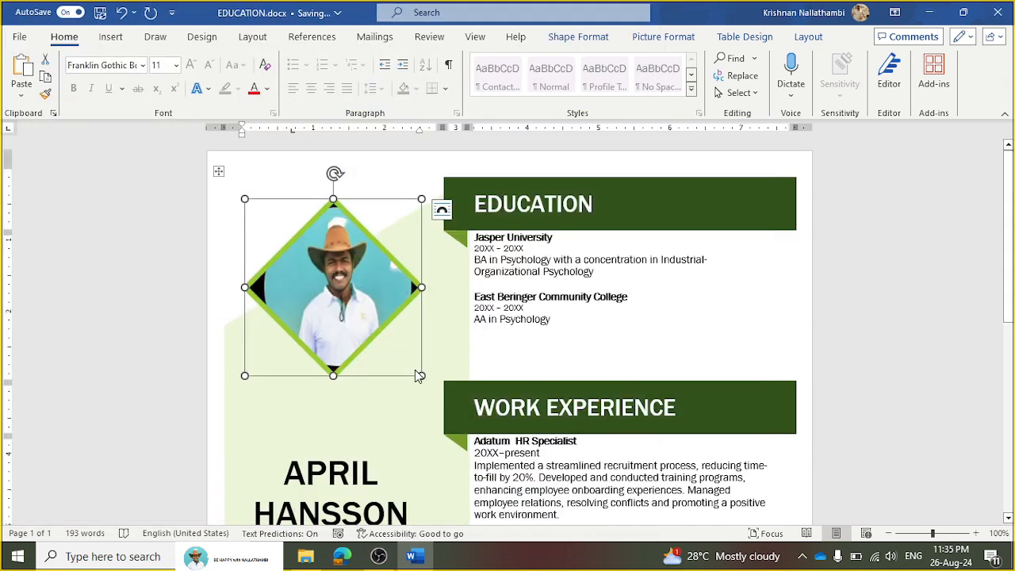
# Shrink the diamond-shaped portrait to about 2.33" high by 2.22" wide
pyautogui.moveTo(425, 375); pyautogui.dragTo(404, 363)
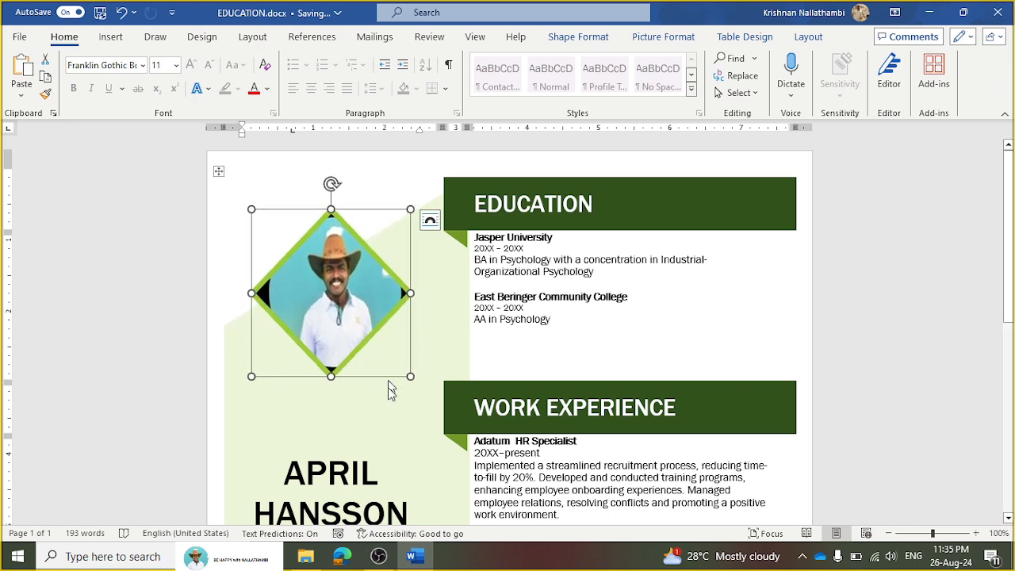
pyautogui.click(665, 40)
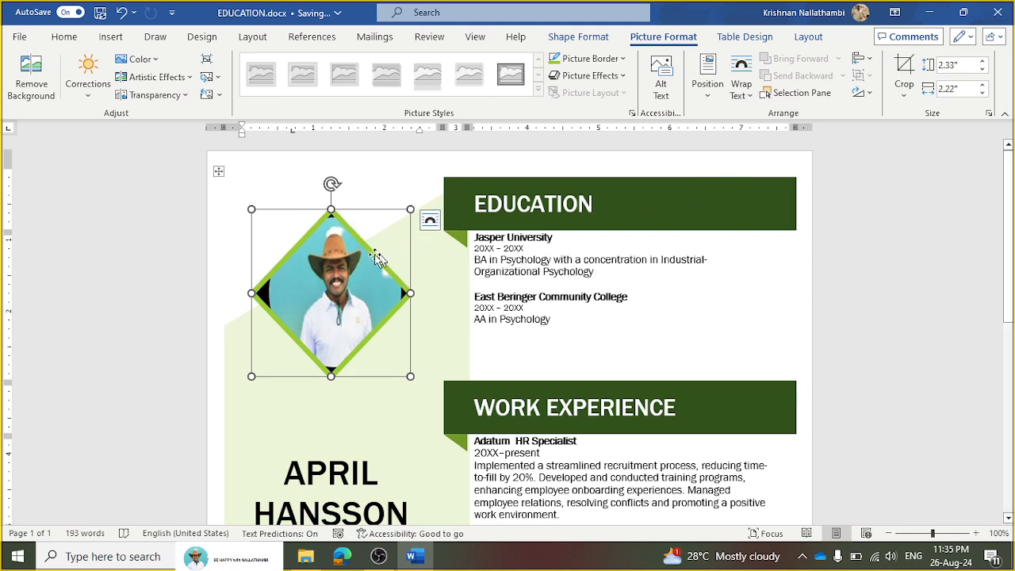
pyautogui.click(450, 324)
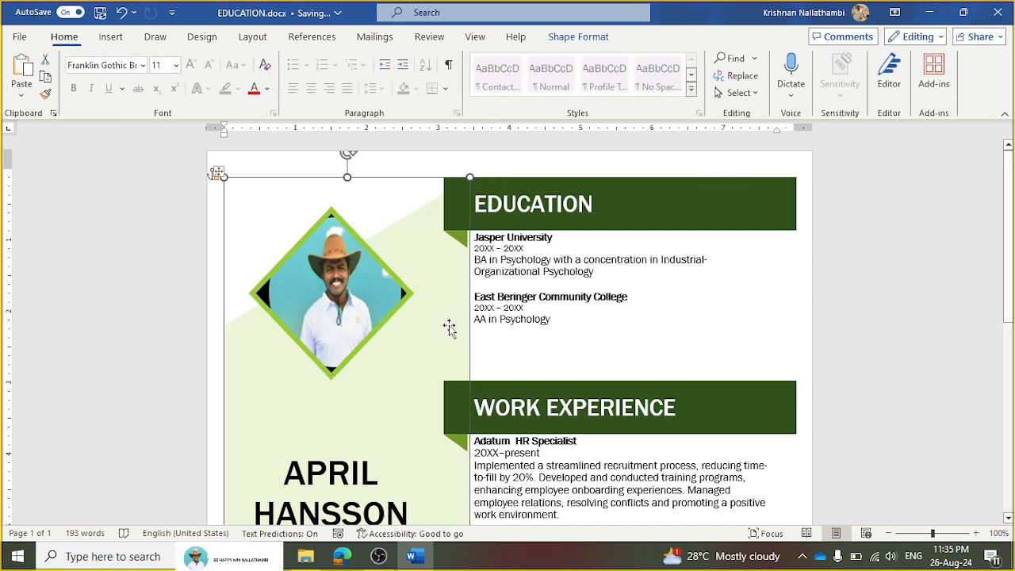
# Examine the resume's editable name, job title, profile, contact and skills sections
pyautogui.scroll(-3, 450, 327)
pyautogui.tripleClick(329, 379)
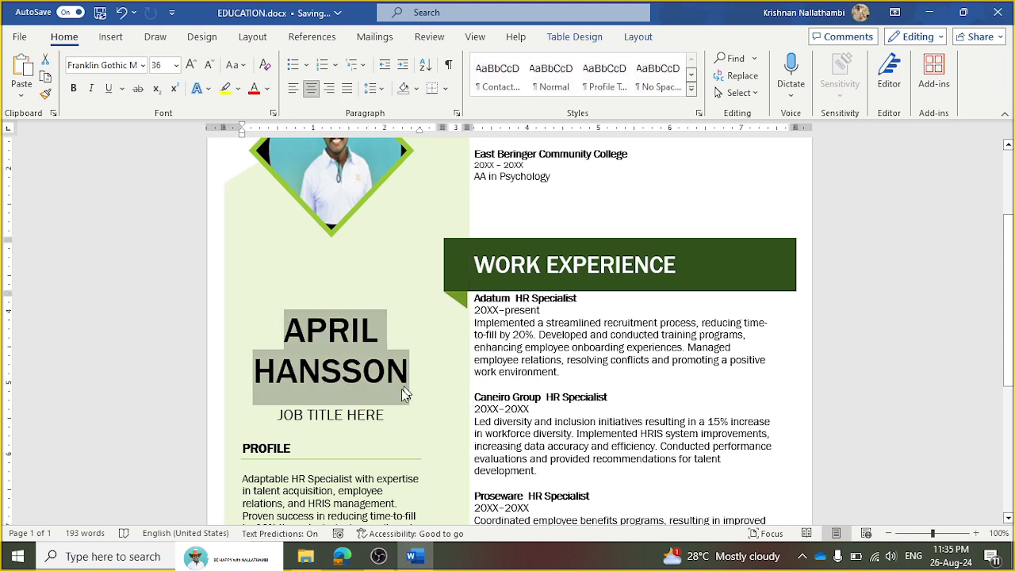
pyautogui.tripleClick(346, 419)
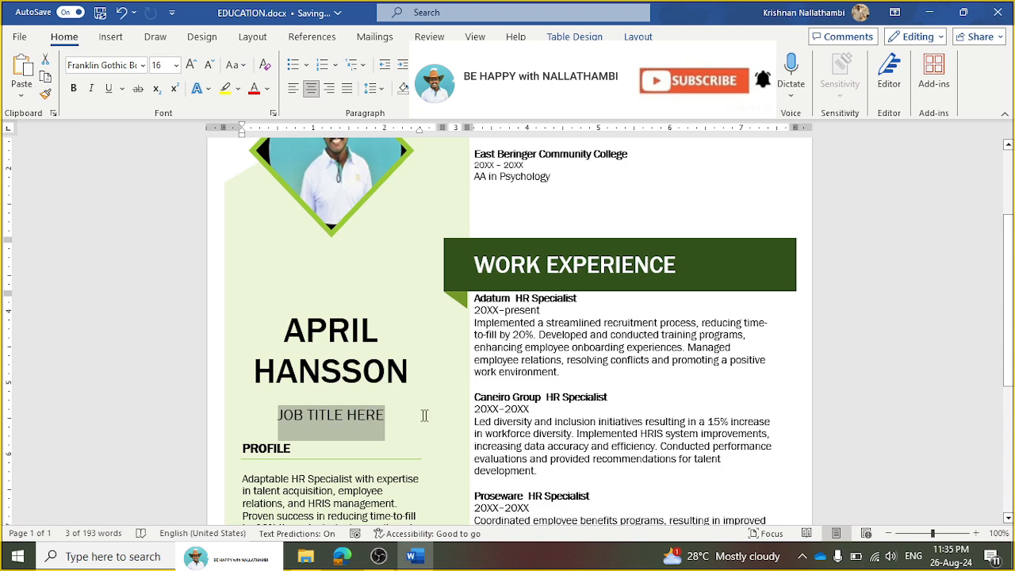
pyautogui.scroll(-3, 397, 417)
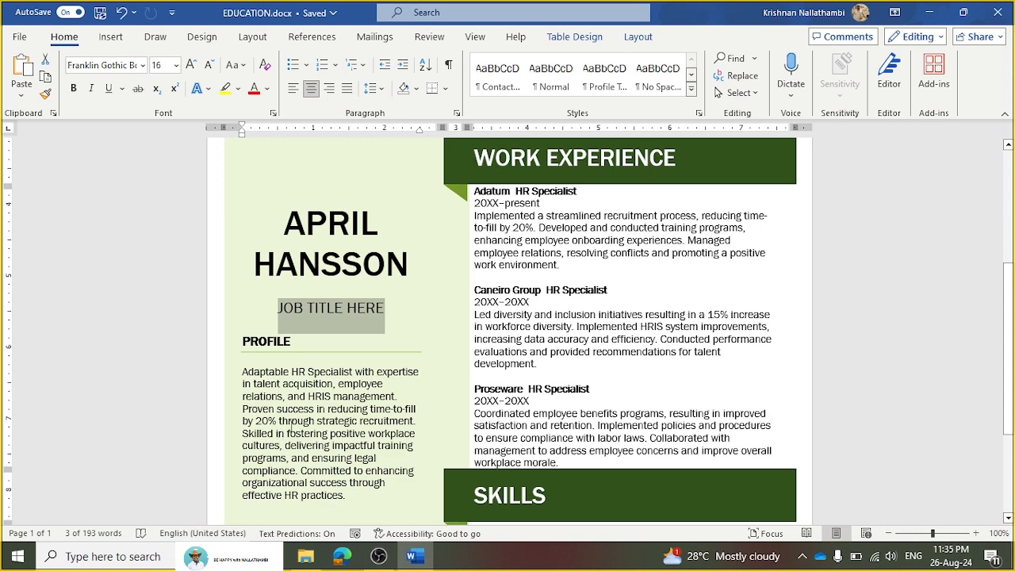
pyautogui.scroll(-5, 290, 429)
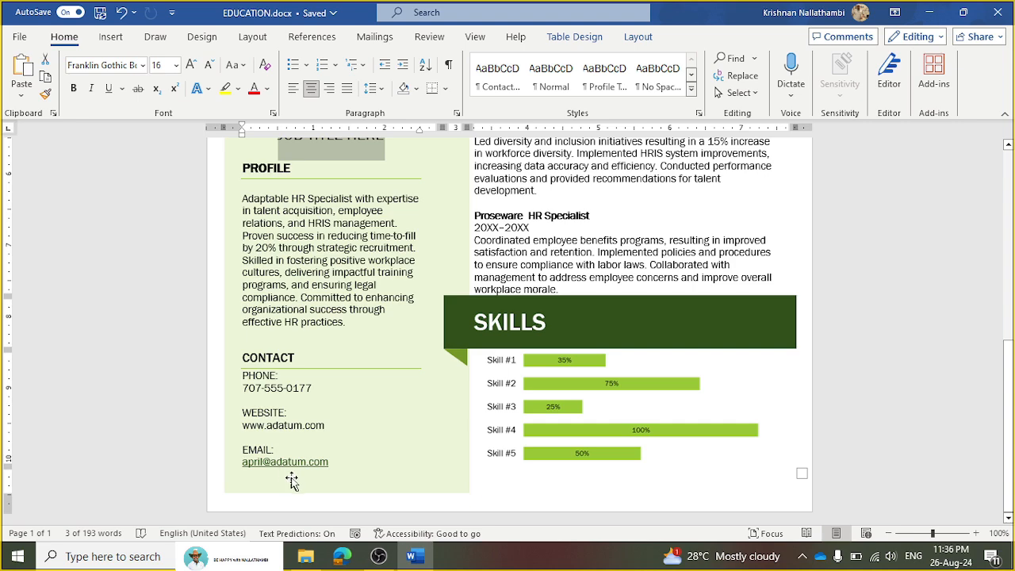
pyautogui.scroll(7, 362, 467)
pyautogui.scroll(5, 381, 468)
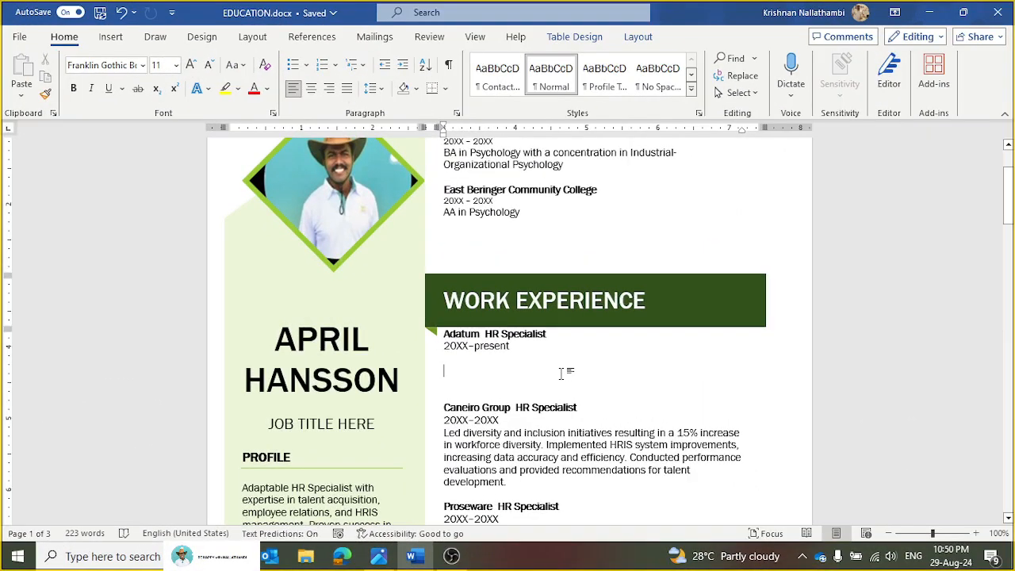
# Switch to the Photos app and examine the educational background and technical skills tables in Resume table.JPG
pyautogui.hotkey('alt', 'Tab')
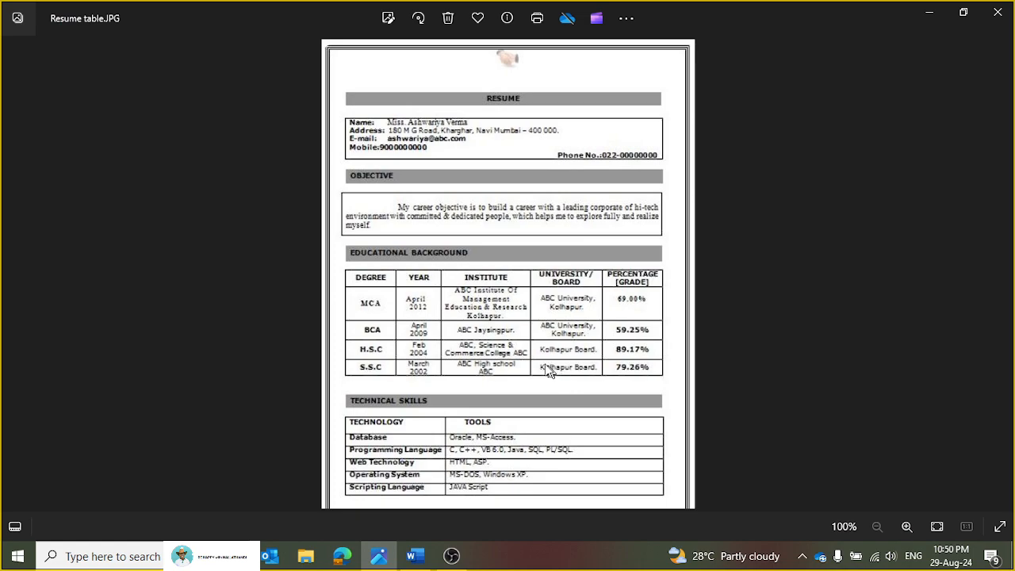
pyautogui.scroll(5, 530, 363)
pyautogui.moveTo(533, 310); pyautogui.dragTo(541, 254)
pyautogui.scroll(3, 520, 265)
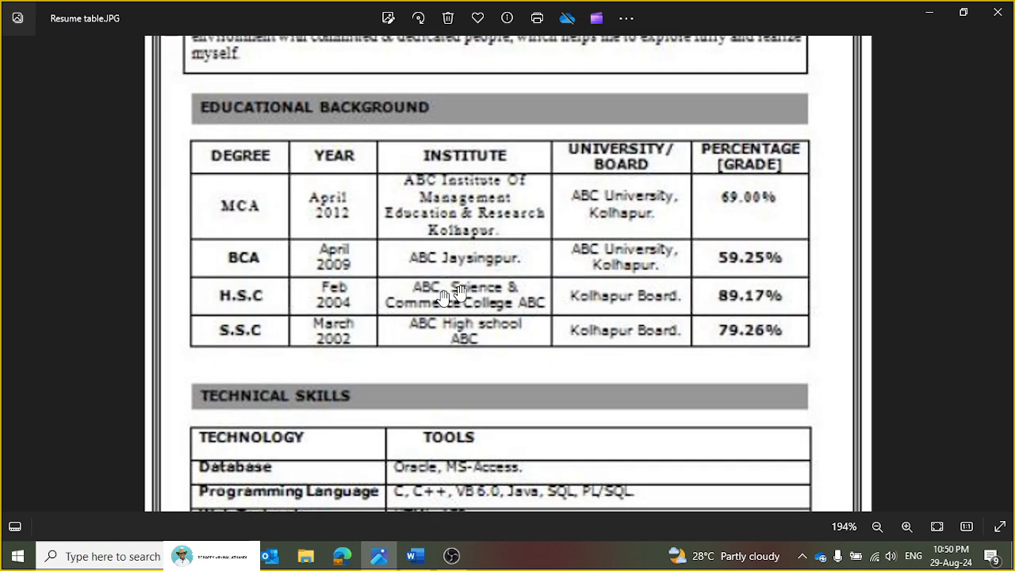
pyautogui.moveTo(516, 306); pyautogui.dragTo(537, 193)
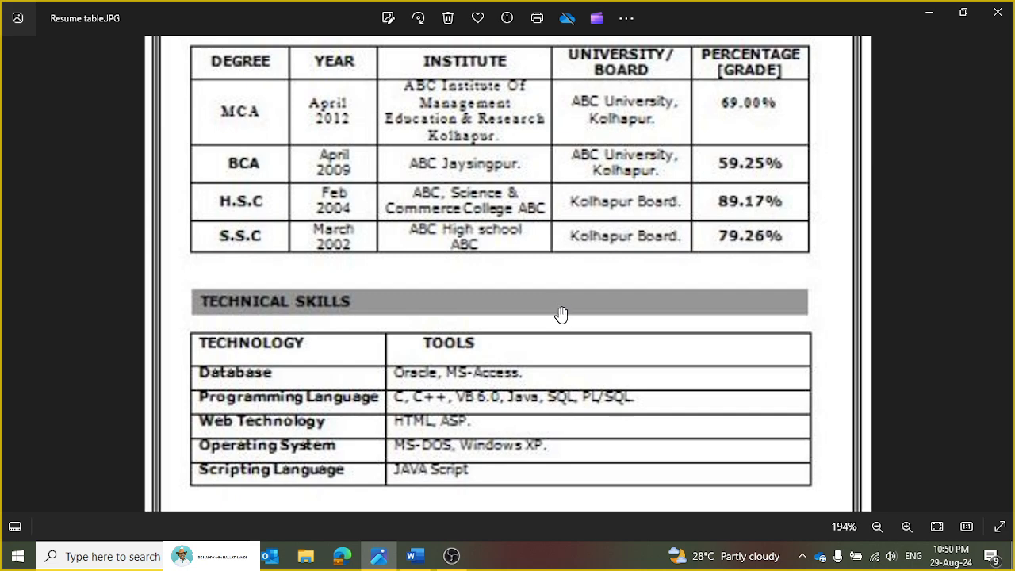
# Return to the resume in Word and open the table insertion options for the empty line under the Adatum entry
pyautogui.hotkey('alt', 'Tab')
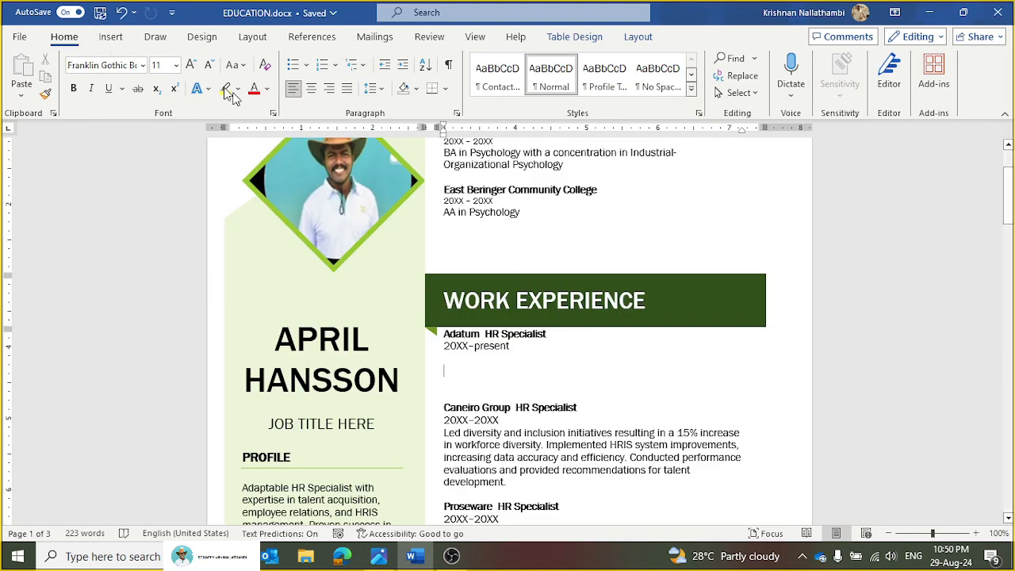
pyautogui.click(111, 38)
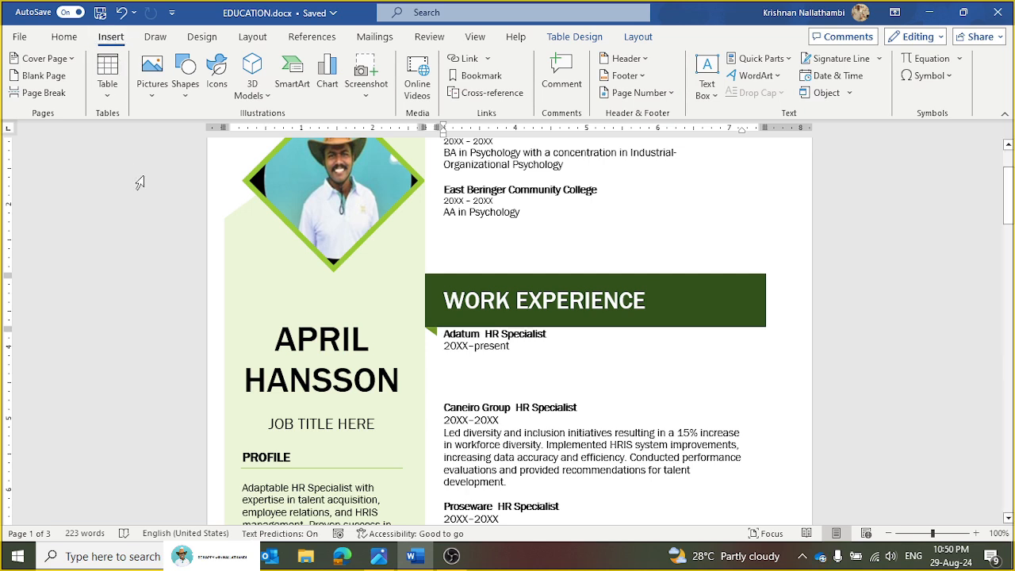
pyautogui.click(108, 95)
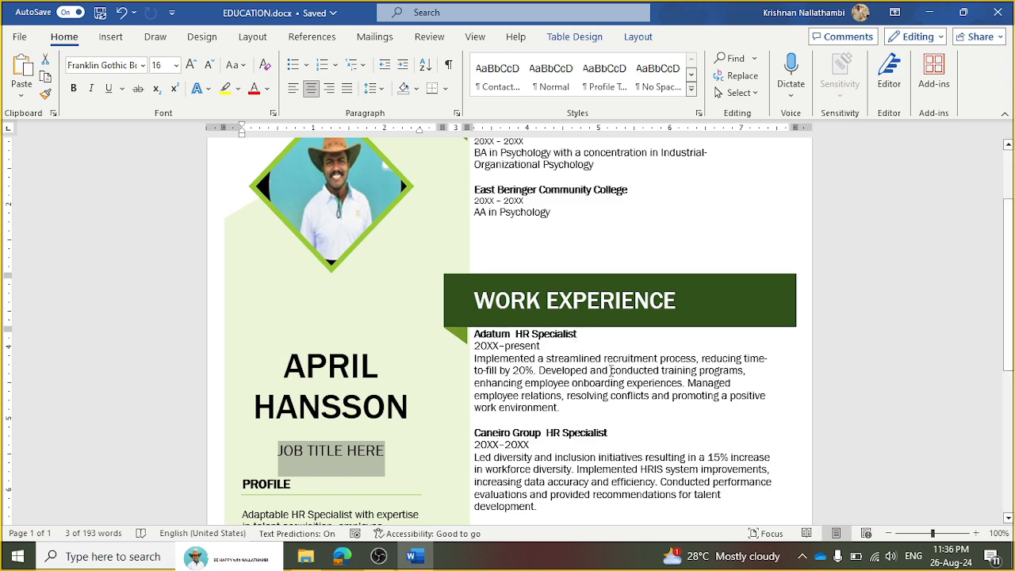
pyautogui.scroll(-2, 608, 378)
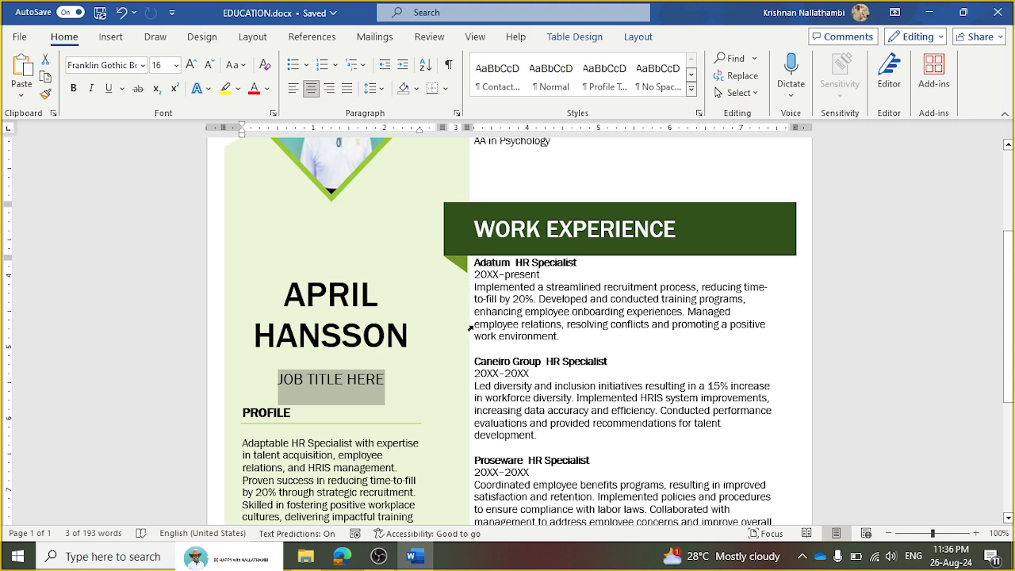
# Delete the Adatum job description paragraph and start a solid-triangle bulleted list in its place
pyautogui.tripleClick(569, 313)
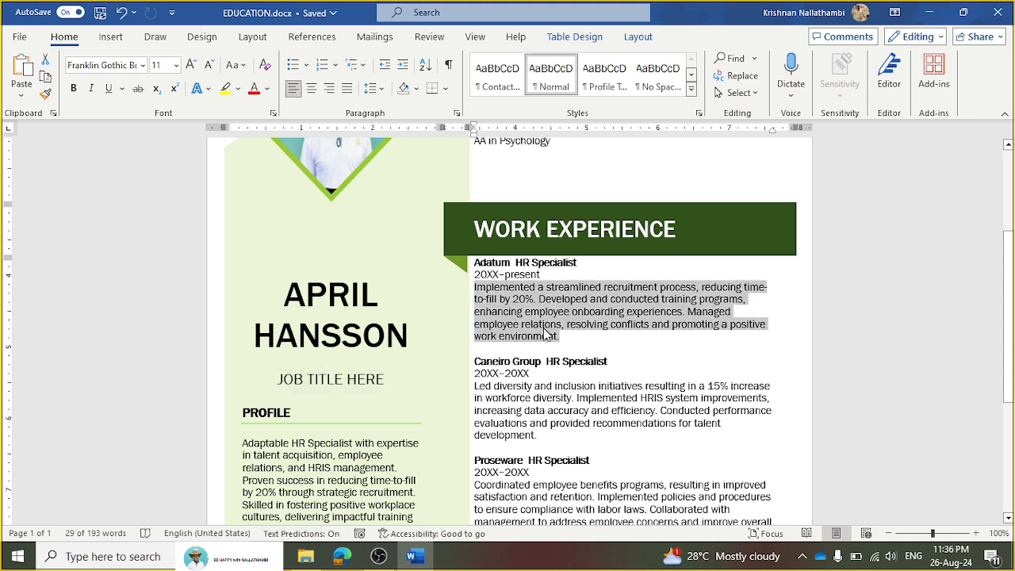
pyautogui.press('Delete')
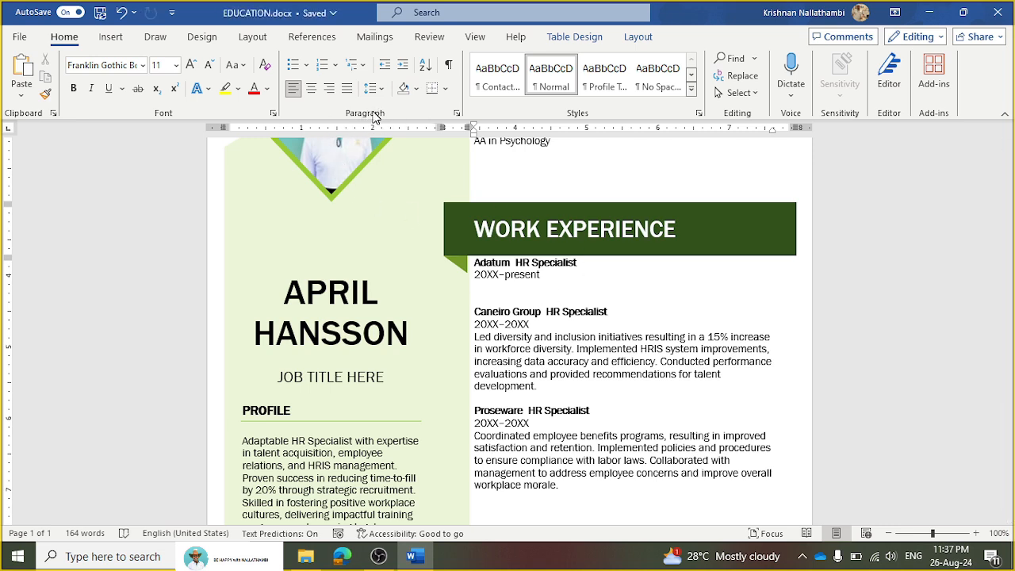
pyautogui.click(306, 65)
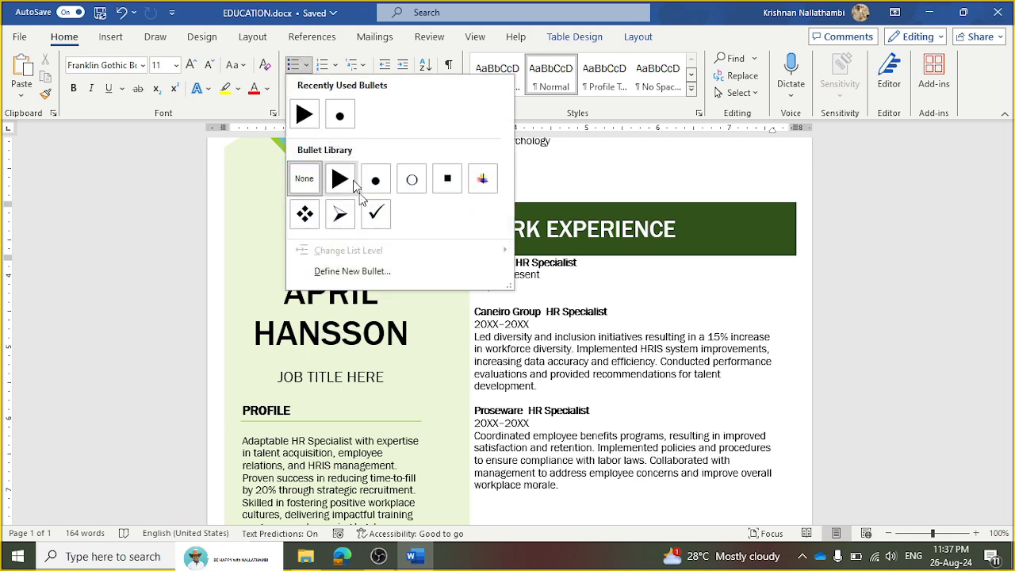
pyautogui.click(353, 271)
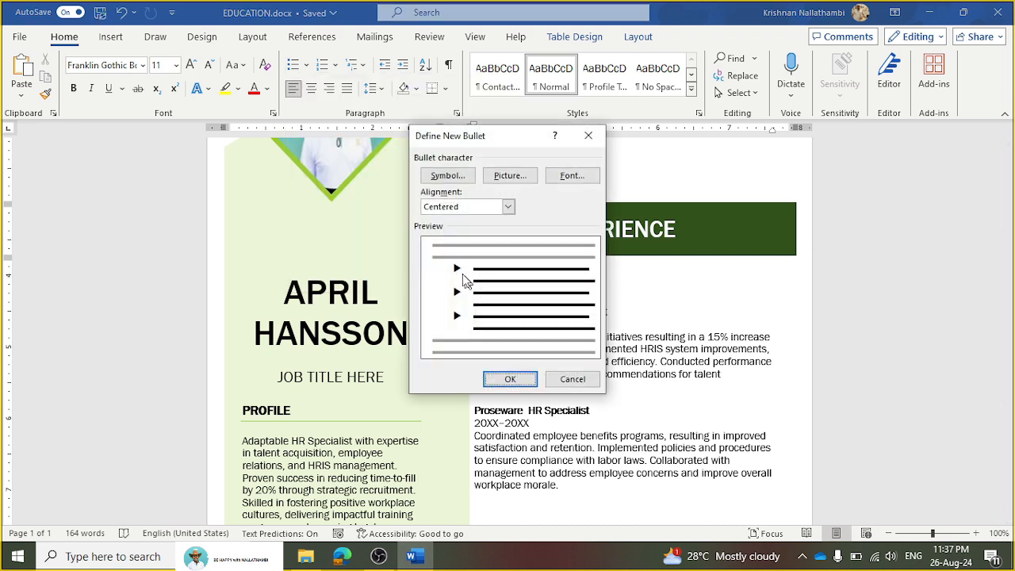
pyautogui.click(511, 381)
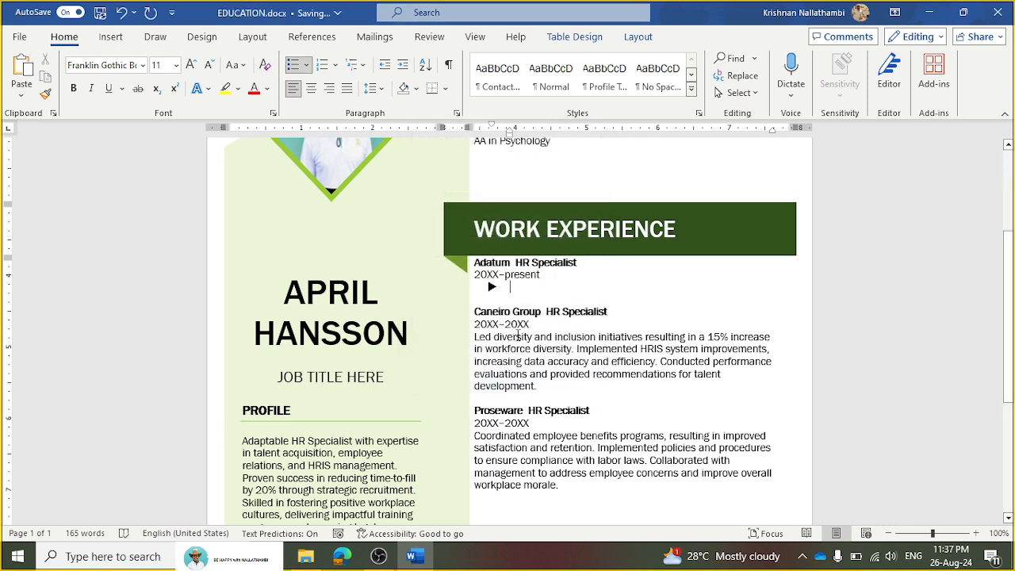
# Try three placeholder lines in the bulleted list under the Adatum dates, and undo the list
pyautogui.write(';FJ;AJF;SAFSS')
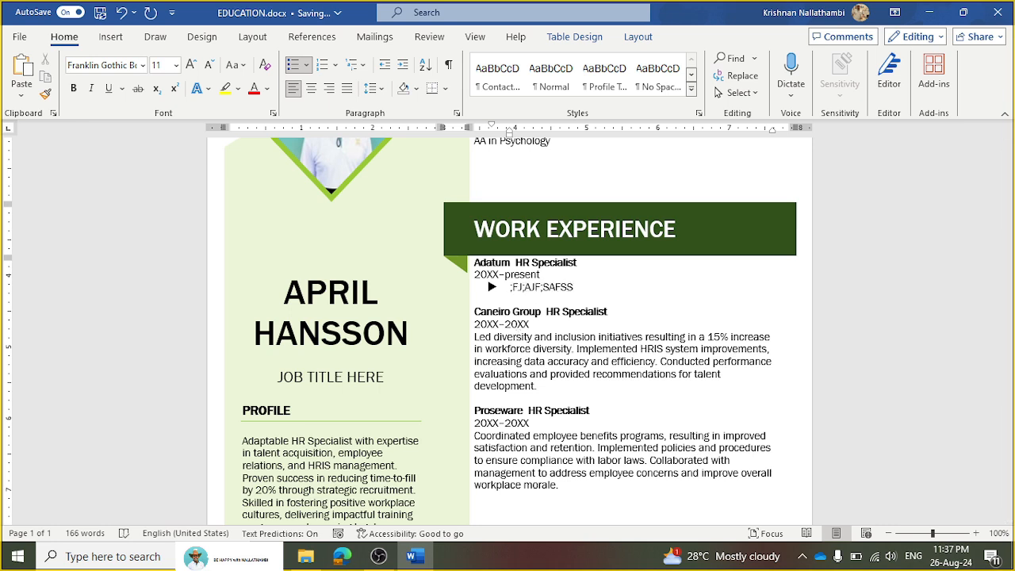
pyautogui.press('Return')
pyautogui.write('FLSAHLFSLF.')
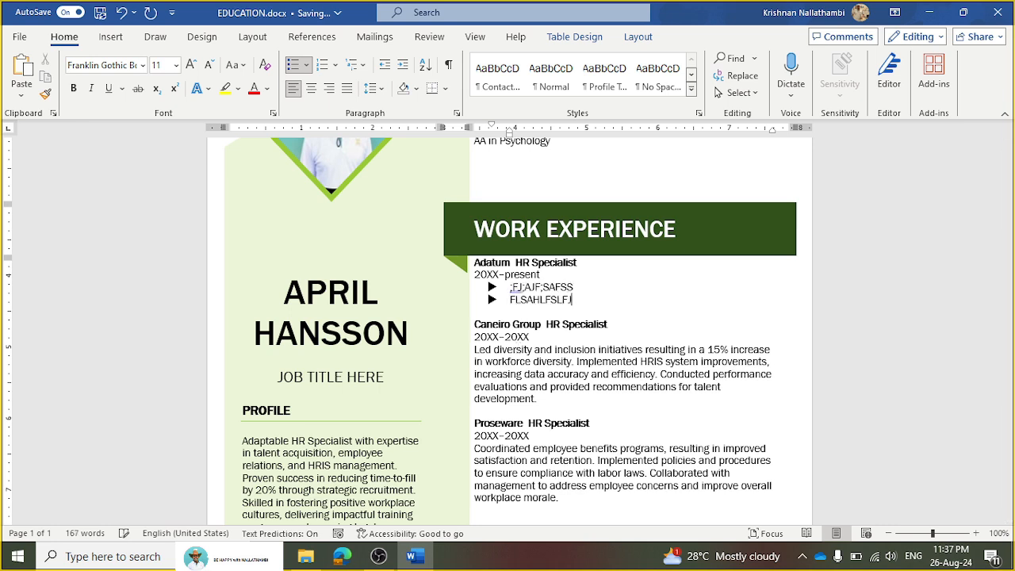
pyautogui.press('Return')
pyautogui.write('FLALFLSLHF;HSA')
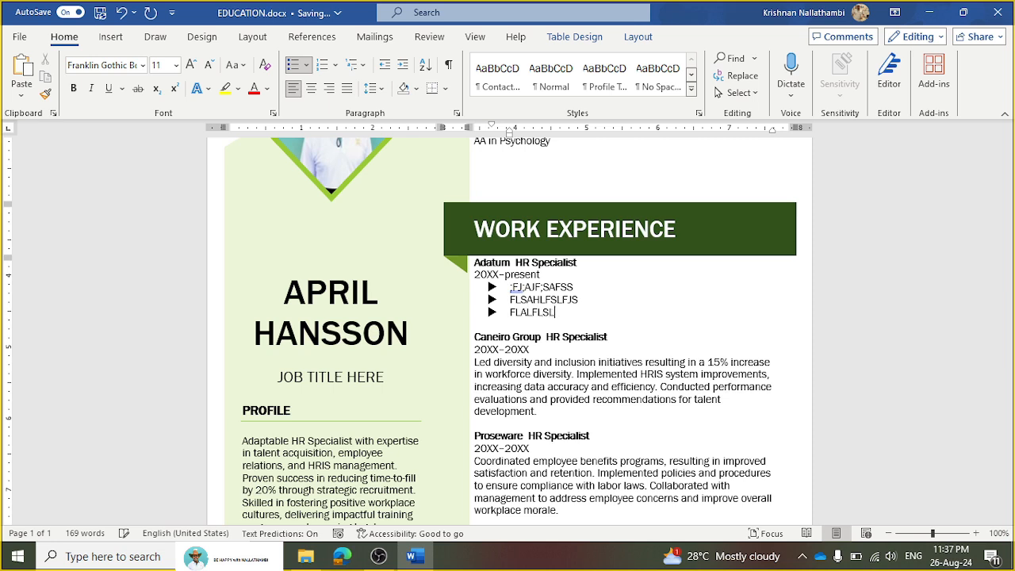
pyautogui.hotkey('ctrl', 'z')
pyautogui.hotkey('ctrl', 'z')
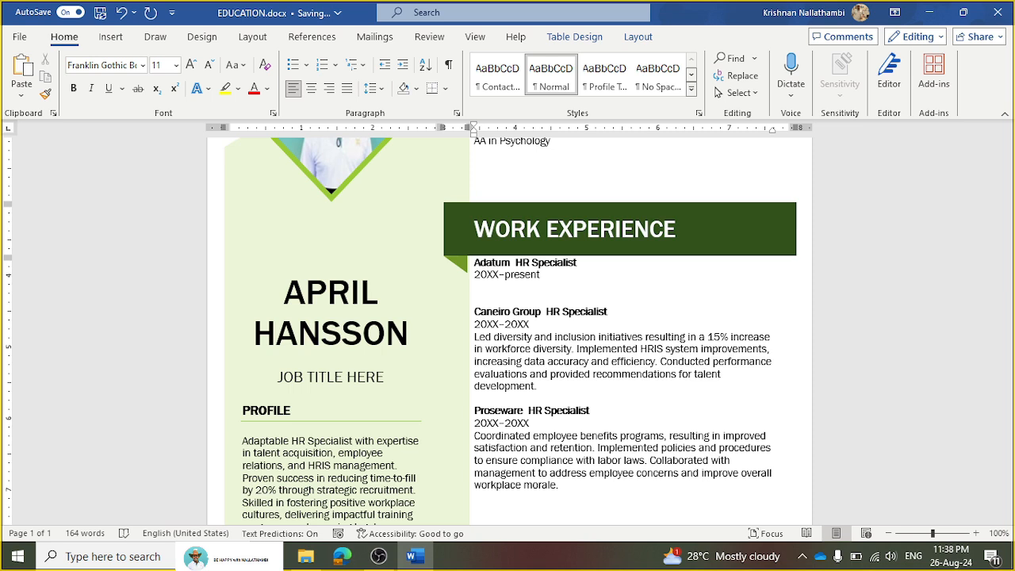
# Generate three paragraphs of sample text under the Adatum dates with =RAND(3), separated by blank lines
pyautogui.write('=RAND(3)')
pyautogui.press('Return')
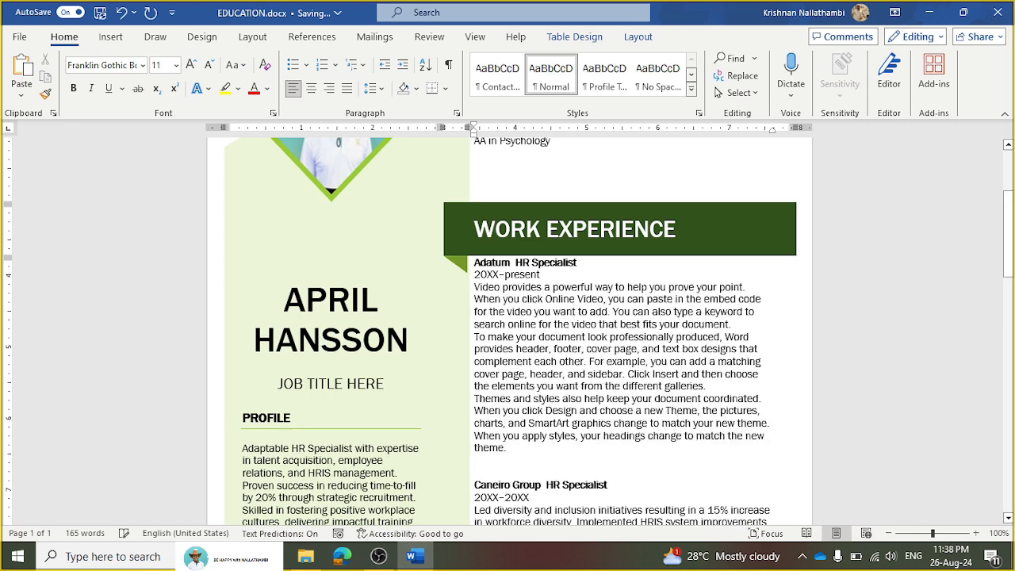
pyautogui.click(734, 319)
pyautogui.press('Return')
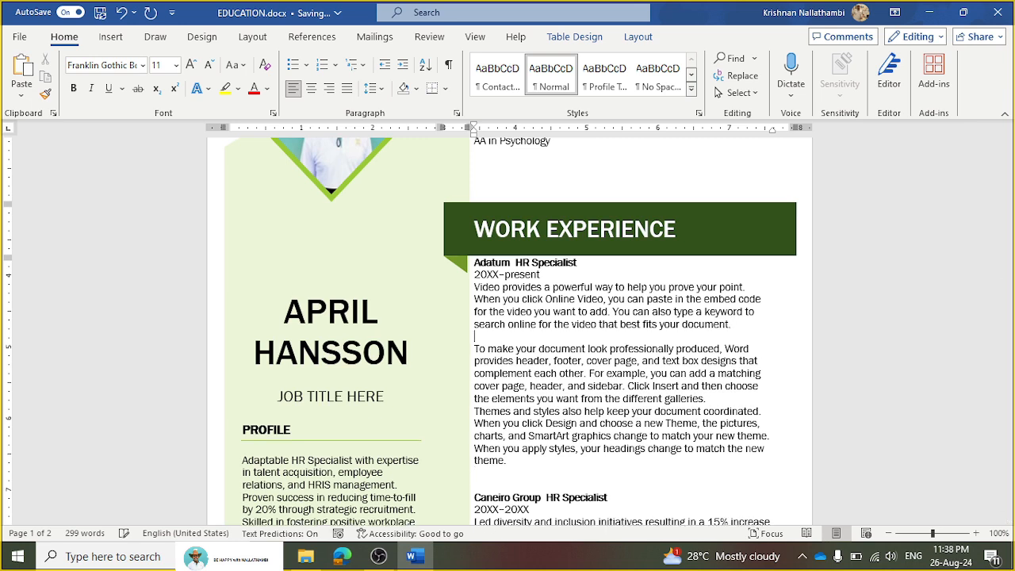
pyautogui.click(716, 401)
pyautogui.press('Return')
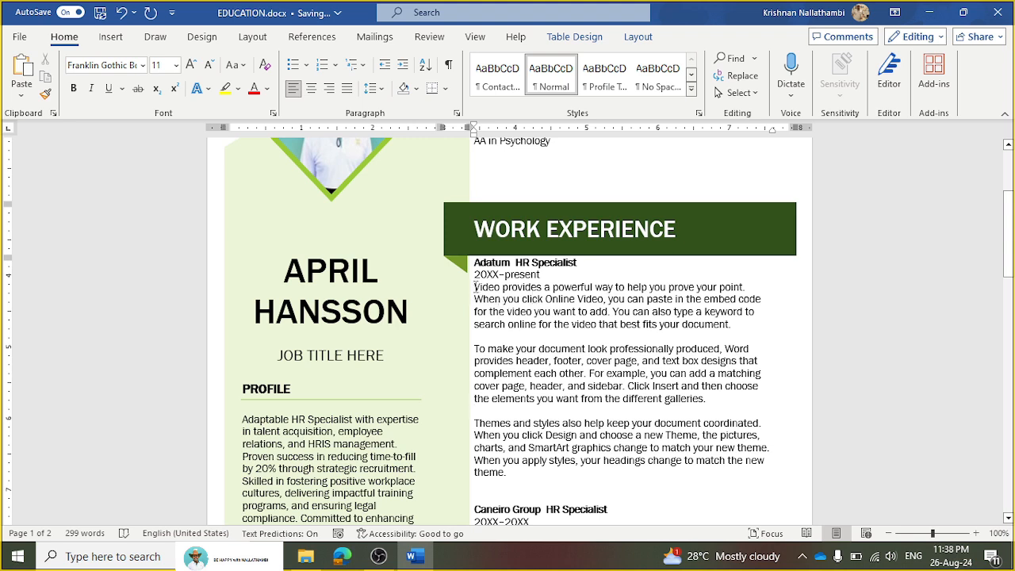
# Change the case of the three sample paragraphs to Capitalize Each Word
pyautogui.moveTo(476, 287); pyautogui.dragTo(605, 471)
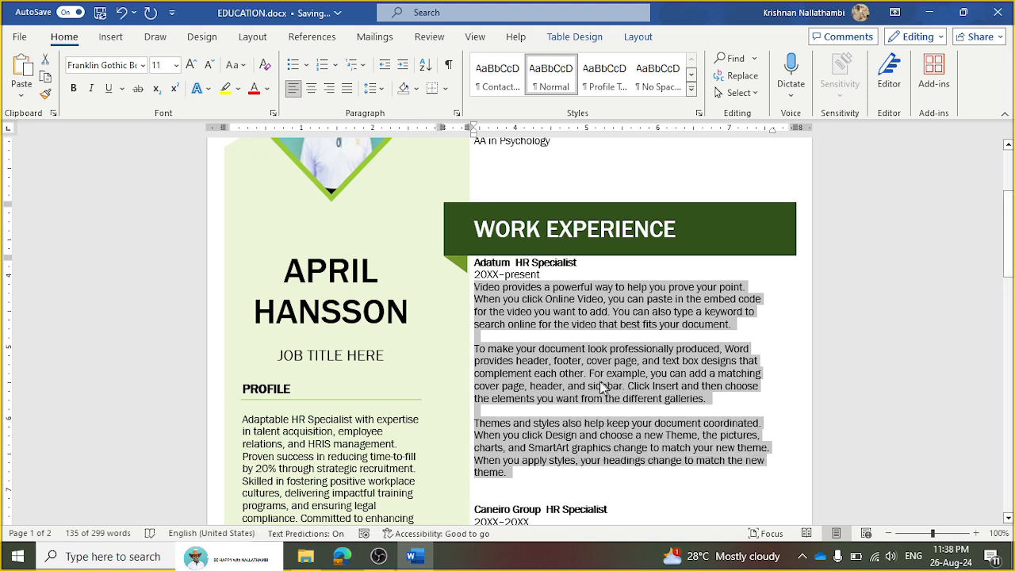
pyautogui.click(244, 67)
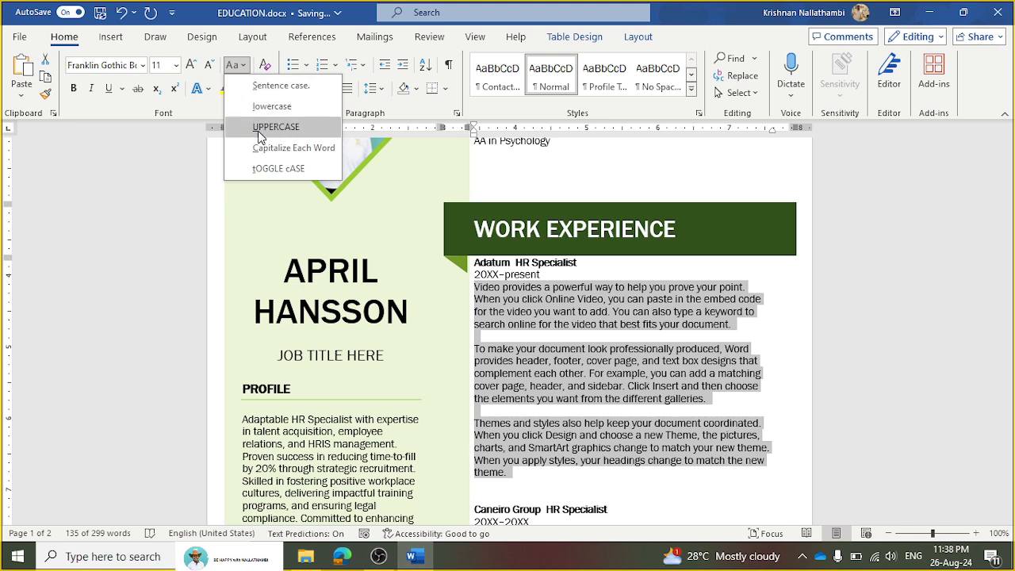
pyautogui.click(262, 150)
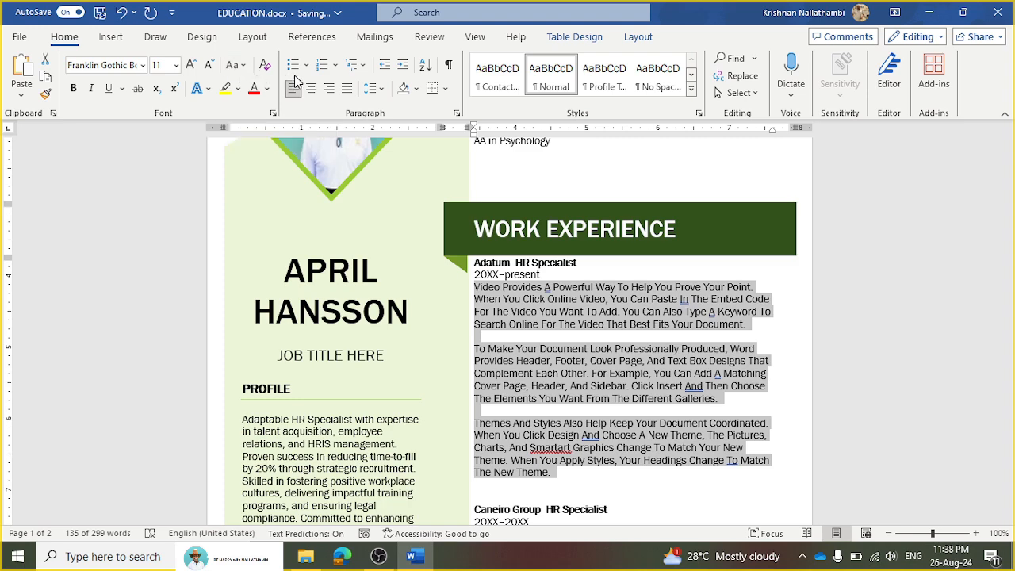
# Format the three sample paragraphs as an arrowhead bulleted list with 1.15 line spacing
pyautogui.click(361, 66)
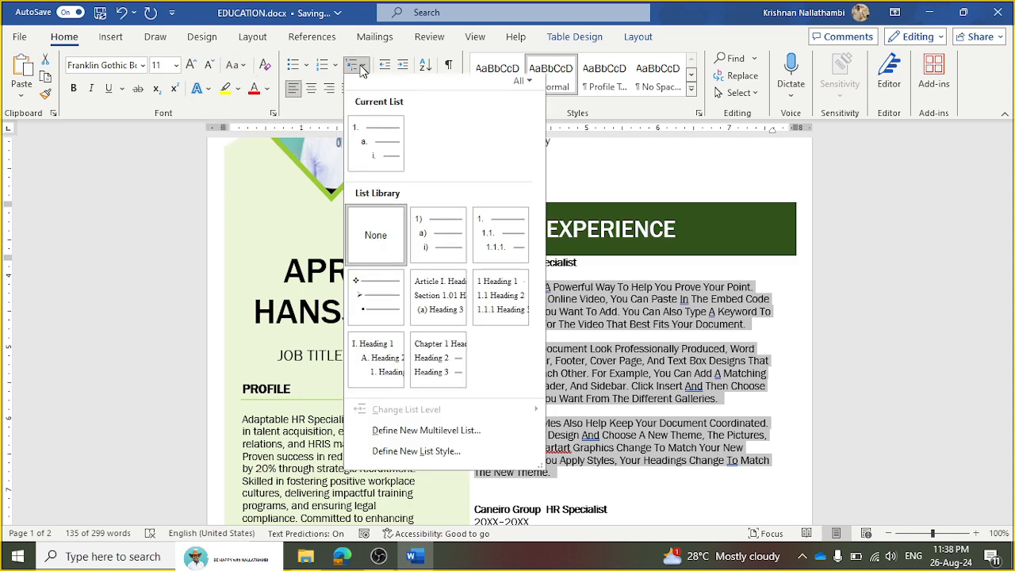
pyautogui.click(365, 152)
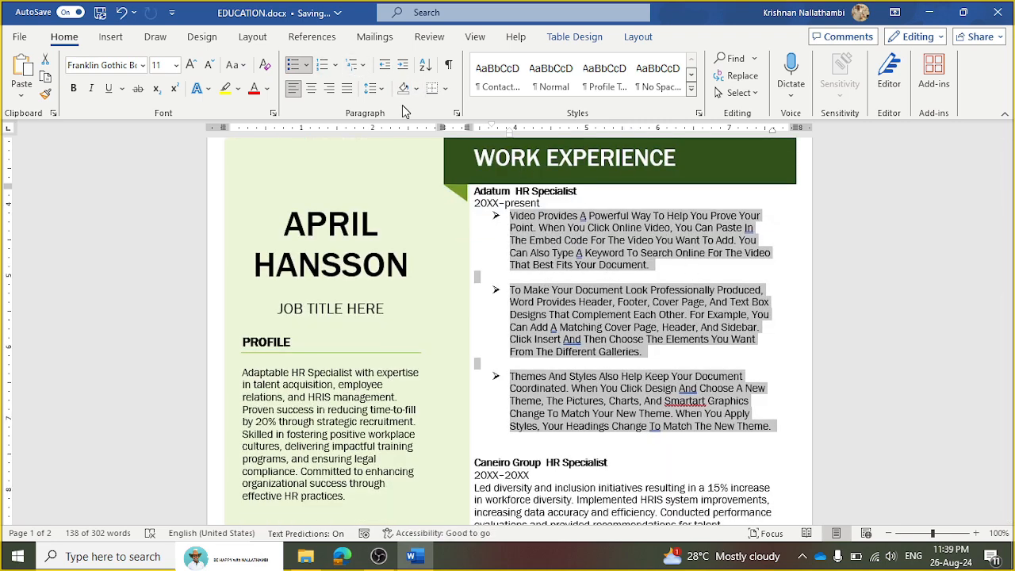
pyautogui.click(384, 92)
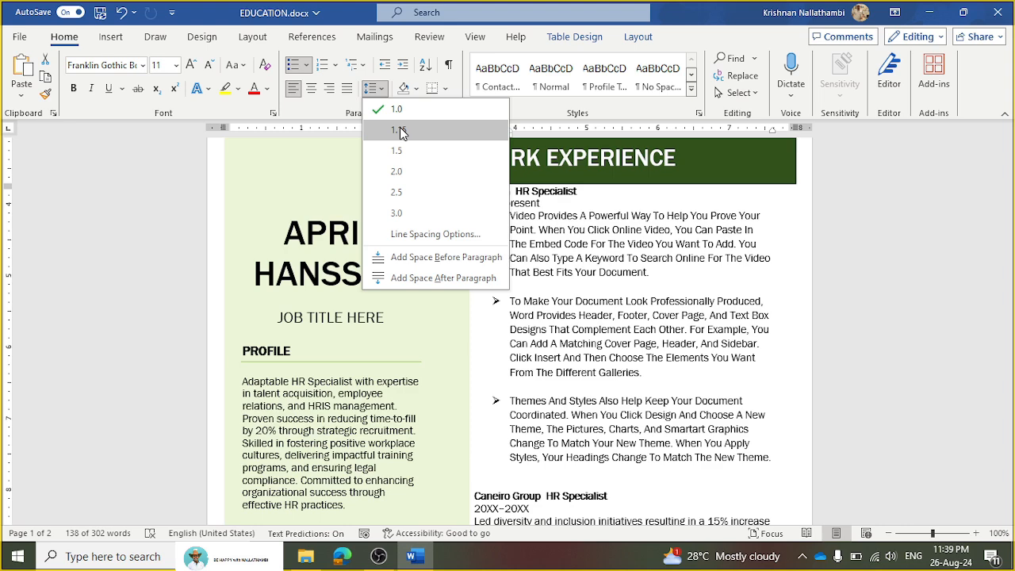
pyautogui.click(401, 131)
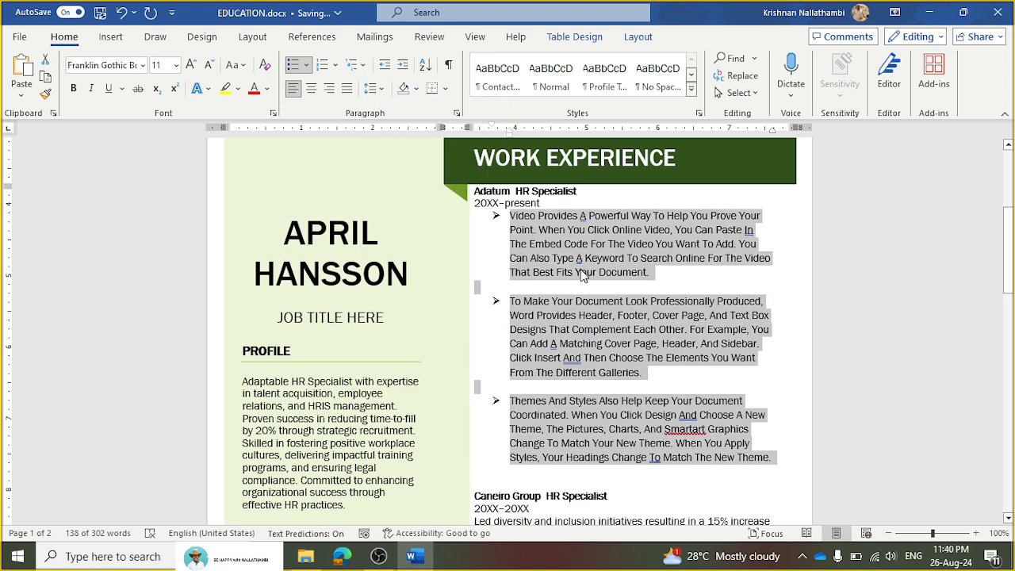
# Complete the job heading as HR EXECUTIVE and format it as underlined 14 pt text
pyautogui.write('I')
pyautogui.write('VE')
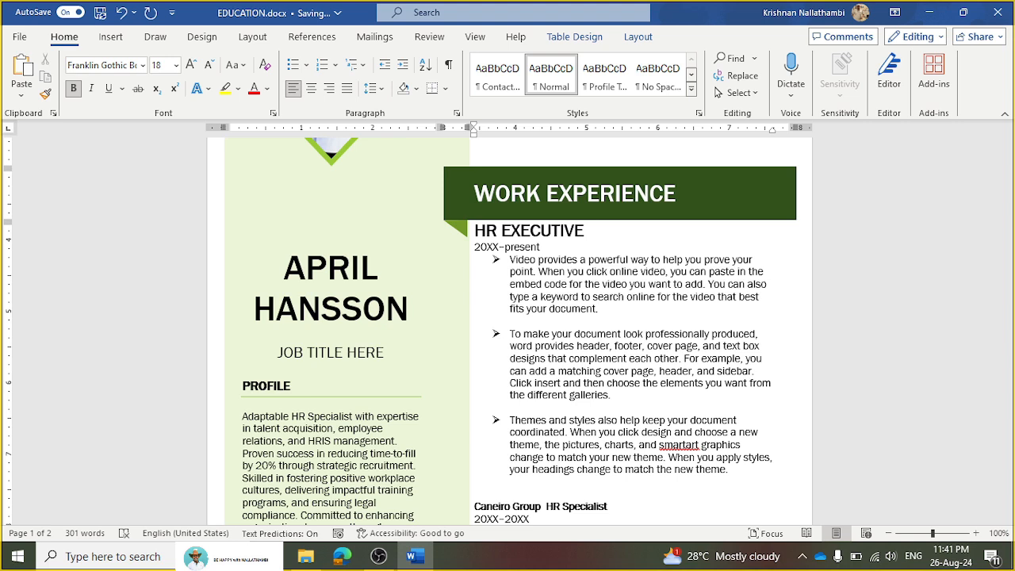
pyautogui.moveTo(587, 230); pyautogui.dragTo(473, 231)
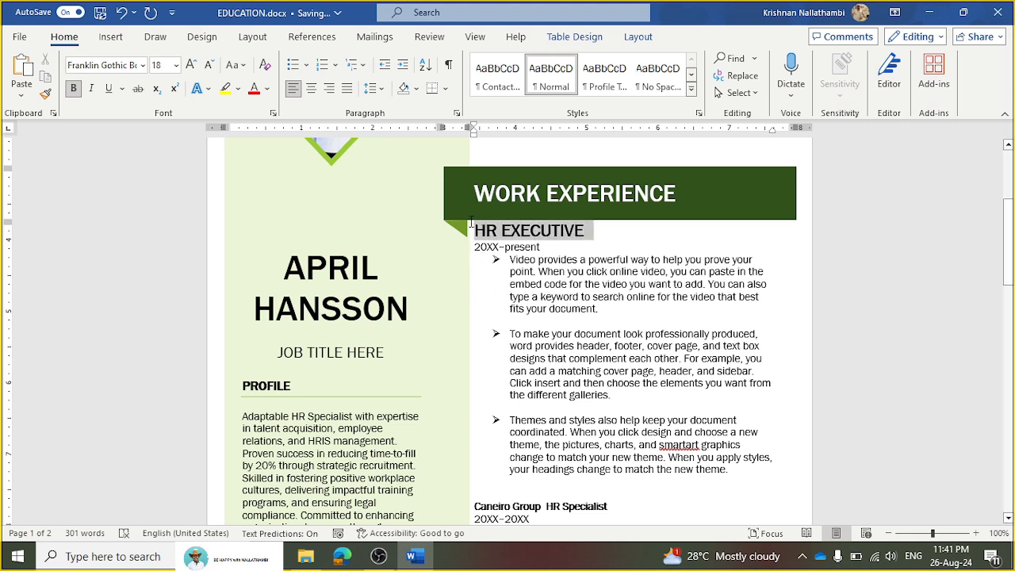
pyautogui.click(109, 92)
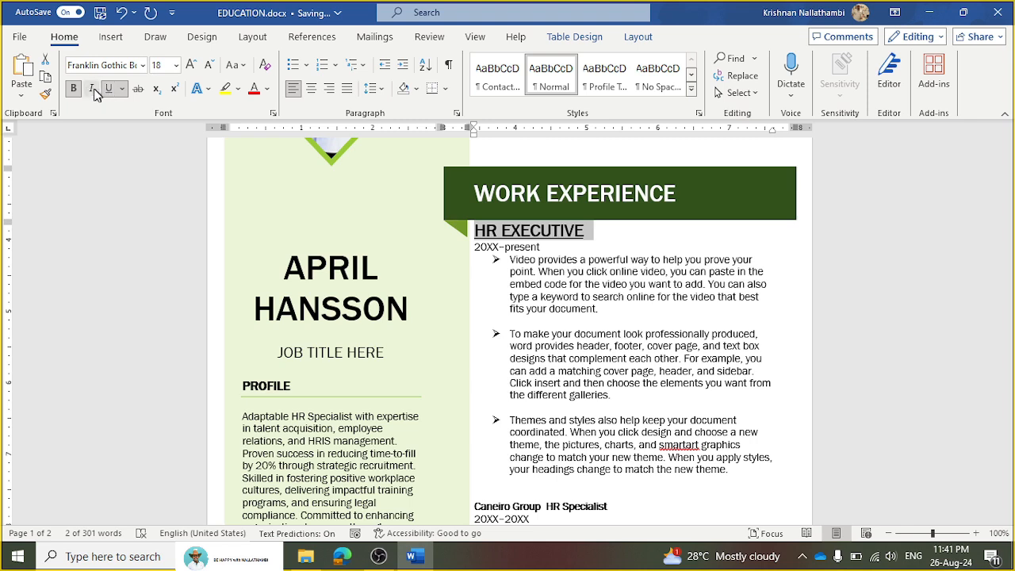
pyautogui.click(209, 65)
pyautogui.click(209, 65)
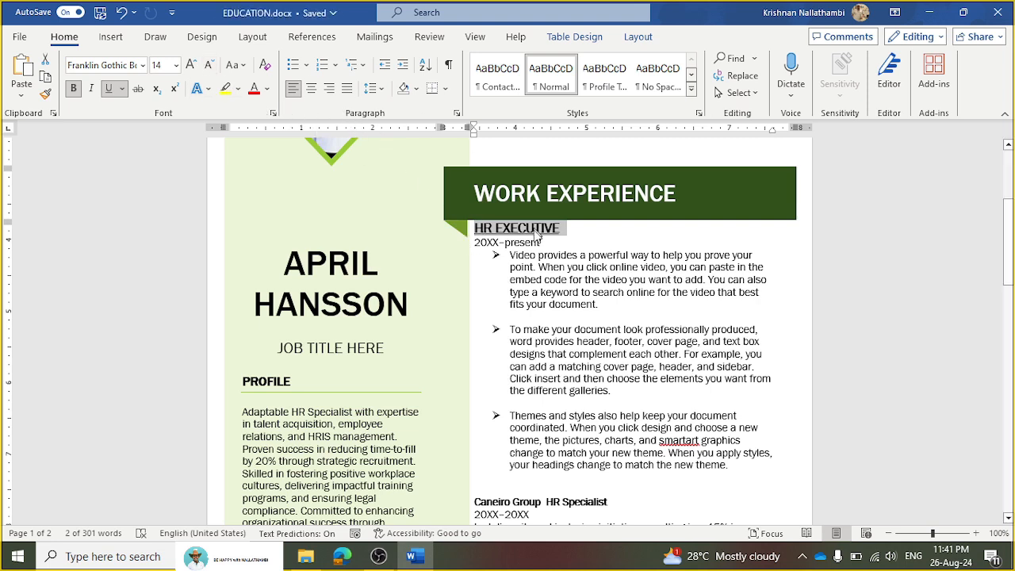
# Underline and italicize the first bullet paragraph under HR EXECUTIVE and apply the current font color
pyautogui.moveTo(512, 255); pyautogui.dragTo(584, 306)
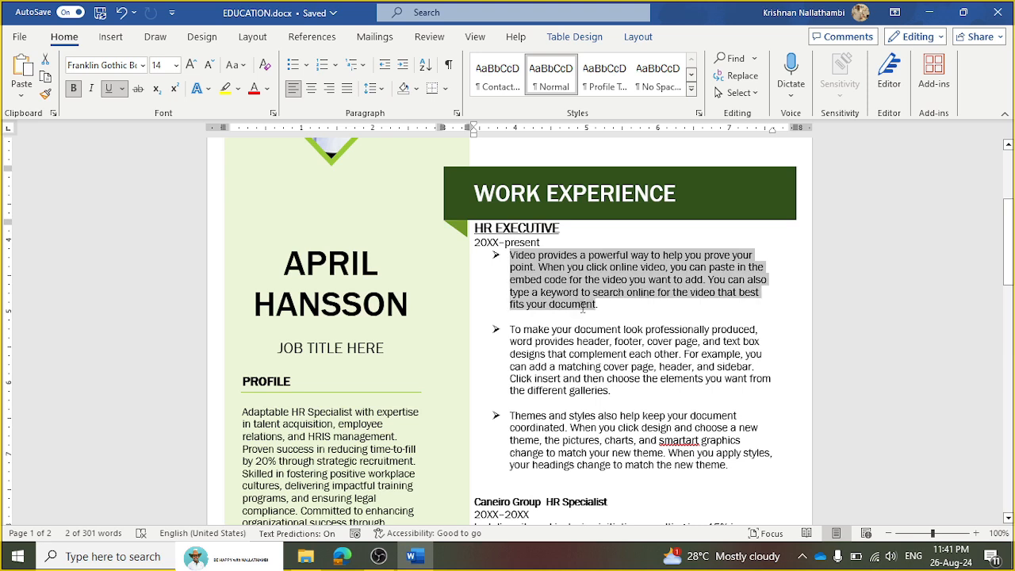
pyautogui.click(107, 88)
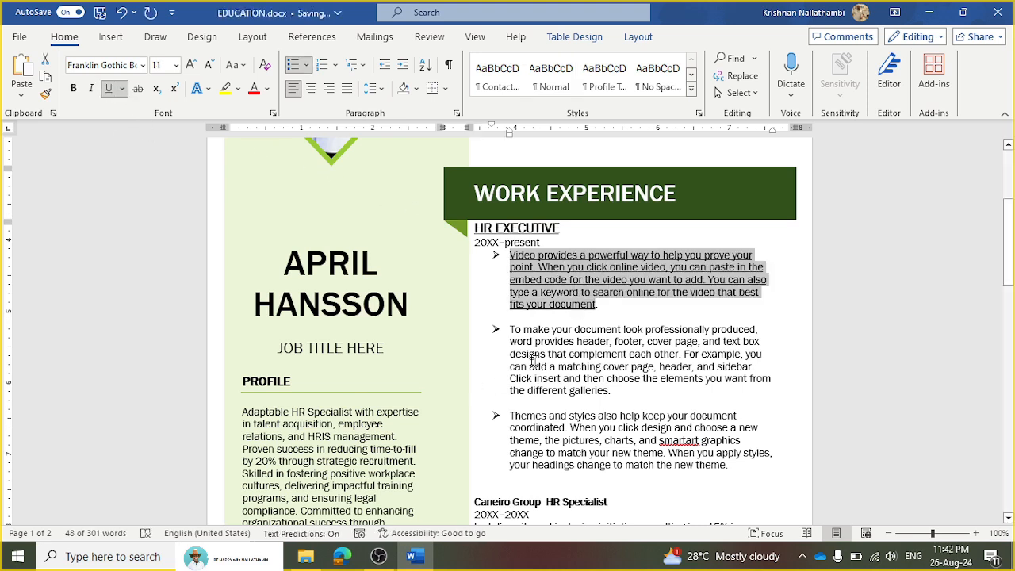
pyautogui.click(89, 88)
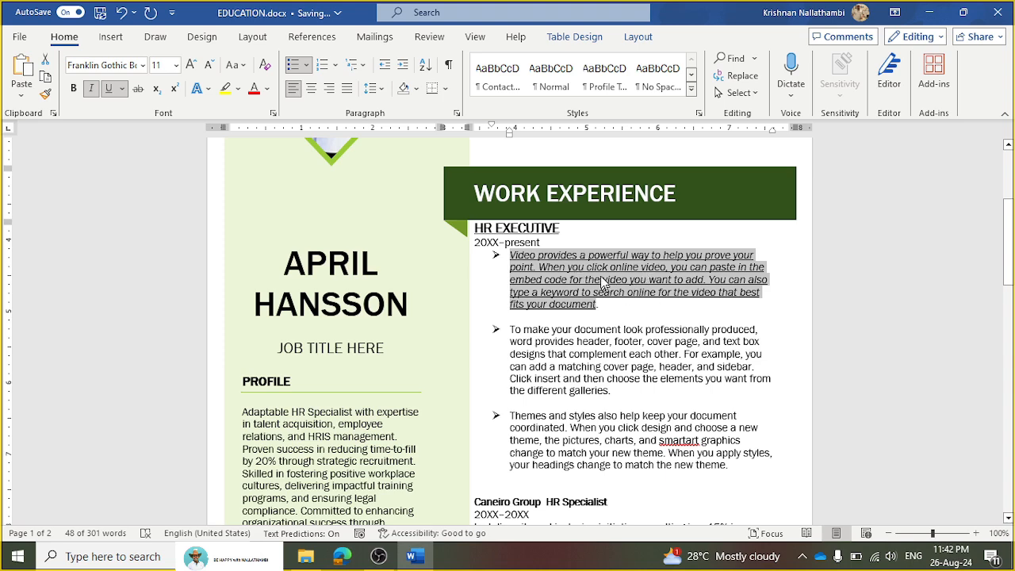
pyautogui.click(253, 90)
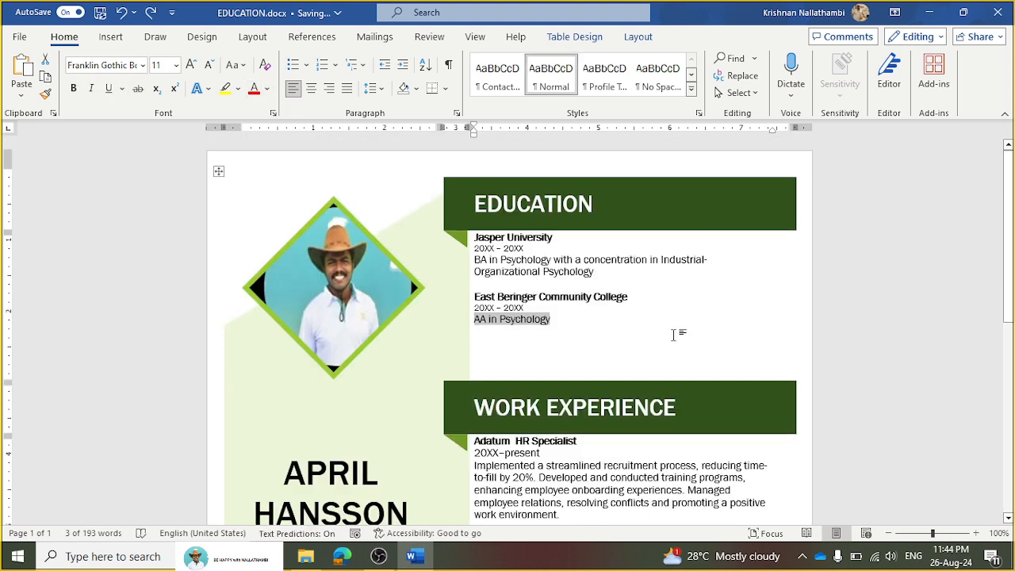
# Review the resume from Education down to Skills and select its entire layout table
pyautogui.scroll(-6, 674, 335)
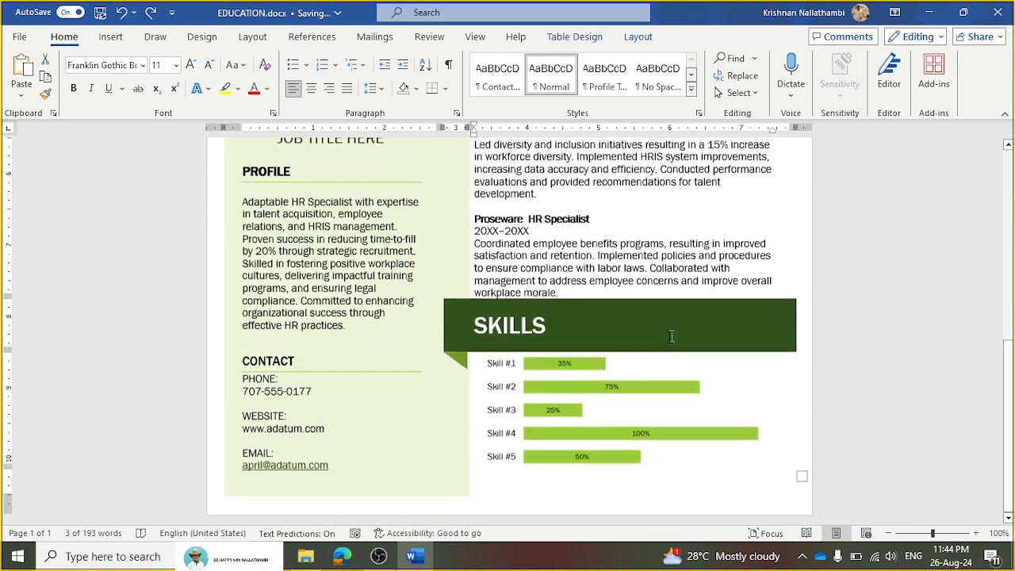
pyautogui.scroll(9, 673, 335)
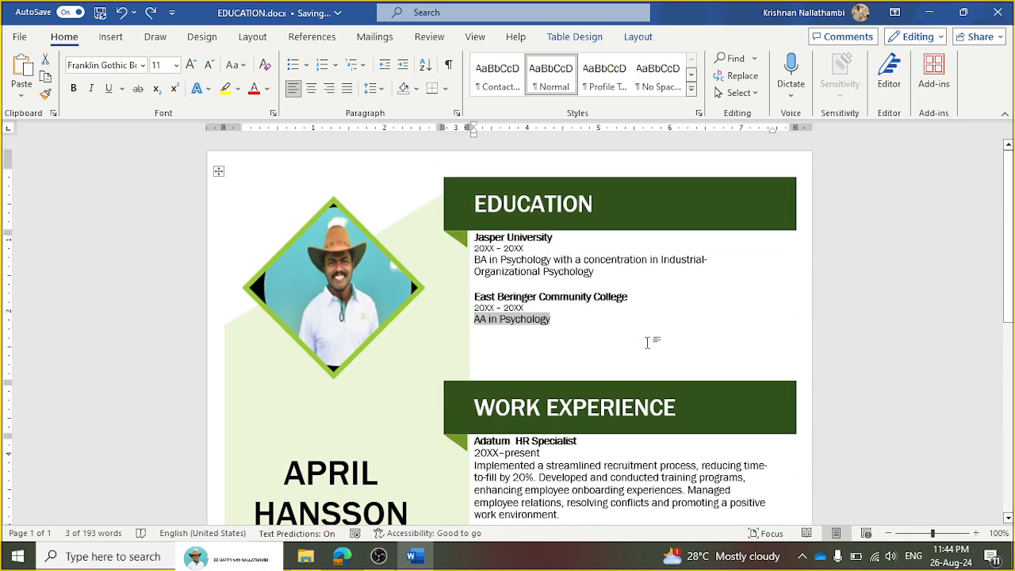
pyautogui.scroll(-8, 647, 343)
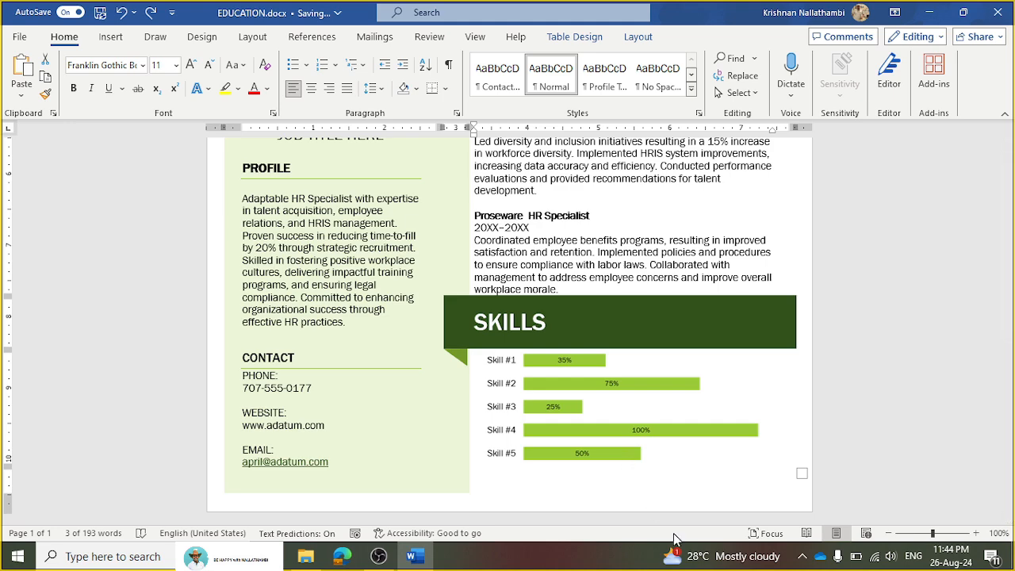
pyautogui.scroll(8, 591, 440)
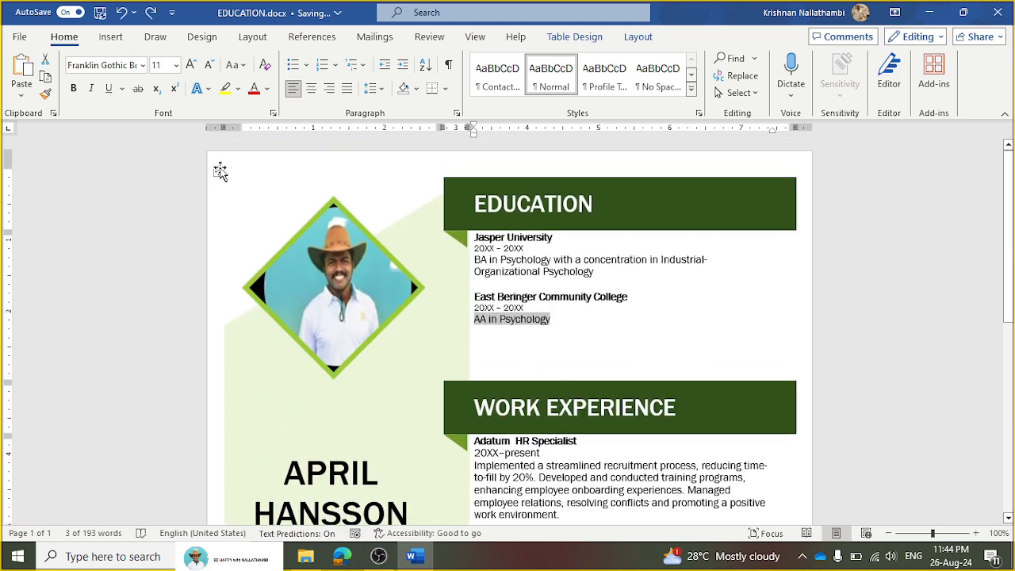
pyautogui.click(217, 173)
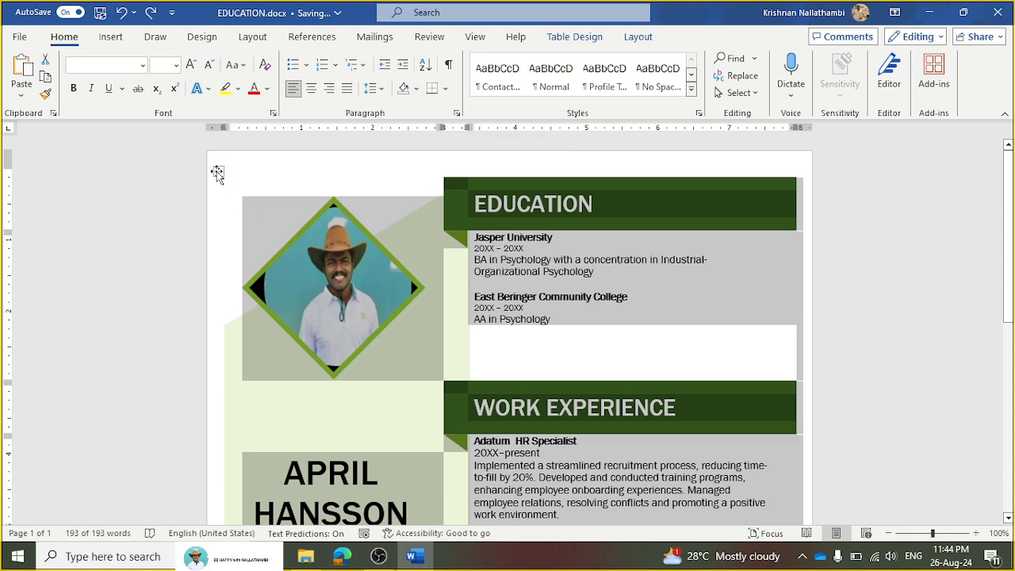
pyautogui.rightClick(219, 172)
pyautogui.click(241, 243)
# Insert an empty paragraph below the resume's layout table to start a second page
pyautogui.scroll(-10, 431, 337)
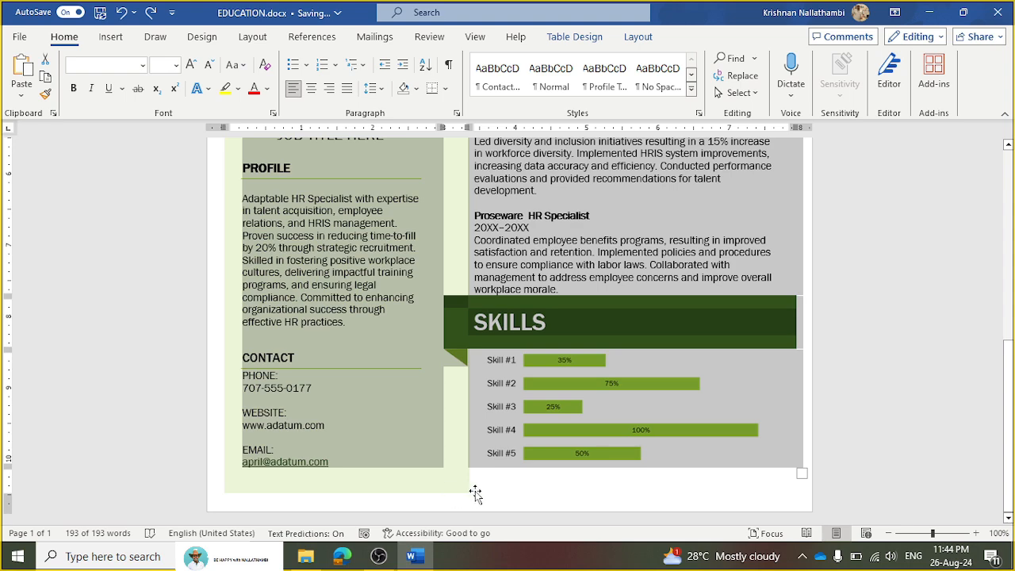
pyautogui.click(476, 493)
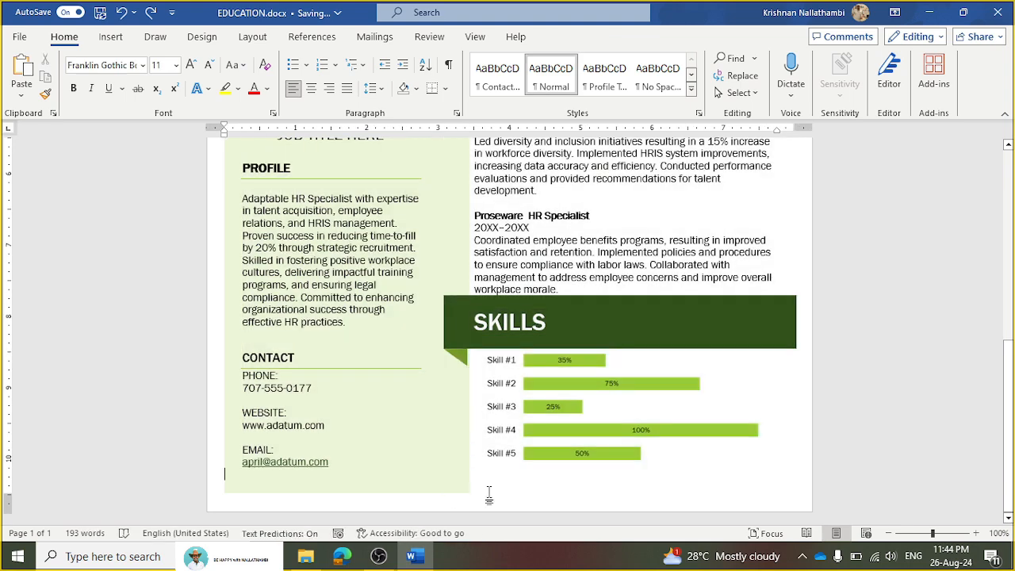
pyautogui.press('Return')
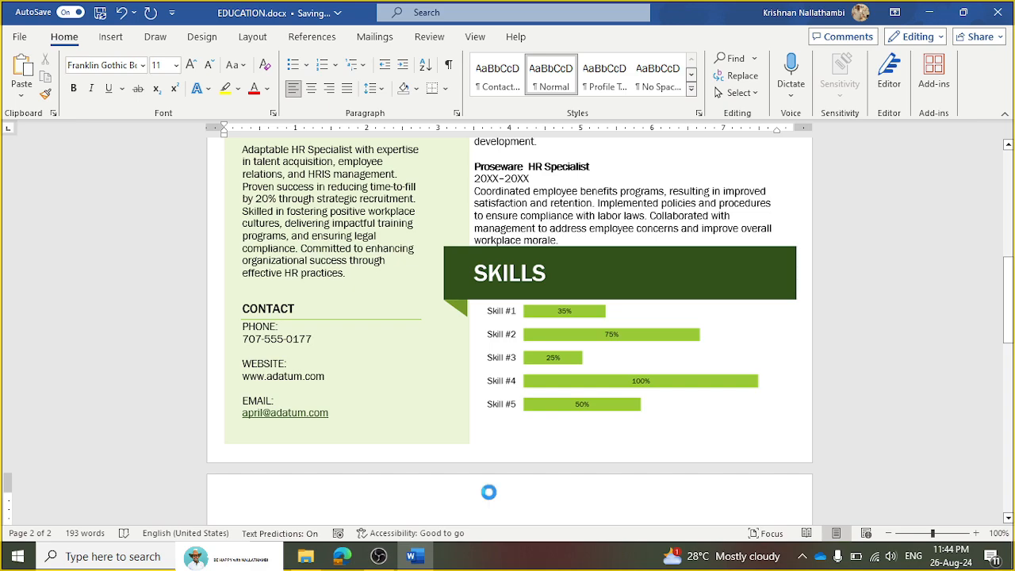
# Paste the copied resume layout onto the second page and delete the EDUCATION heading text in the copy
pyautogui.press('BackSpace')
pyautogui.scroll(15, 512, 447)
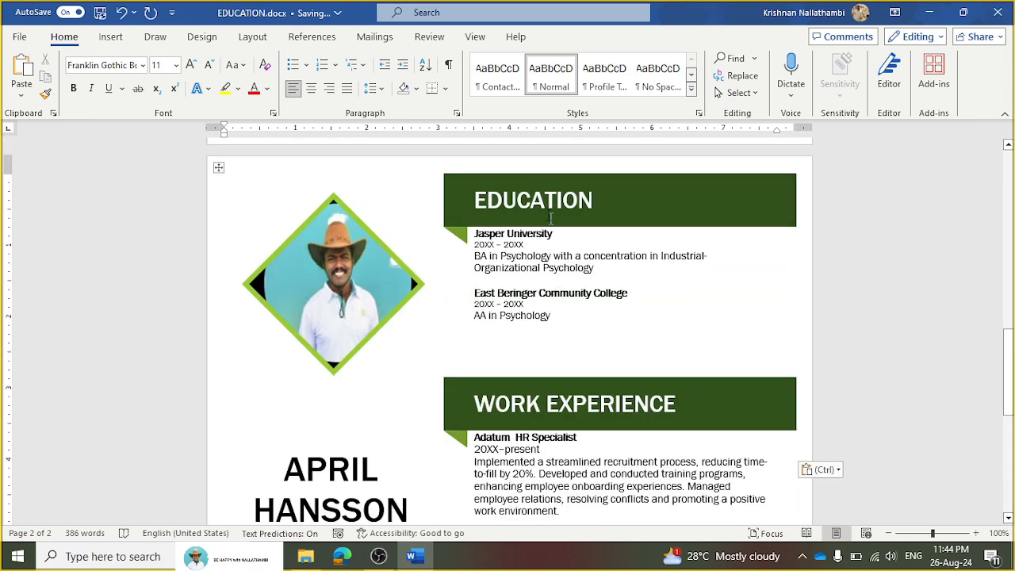
pyautogui.doubleClick(538, 195)
pyautogui.press('Delete')
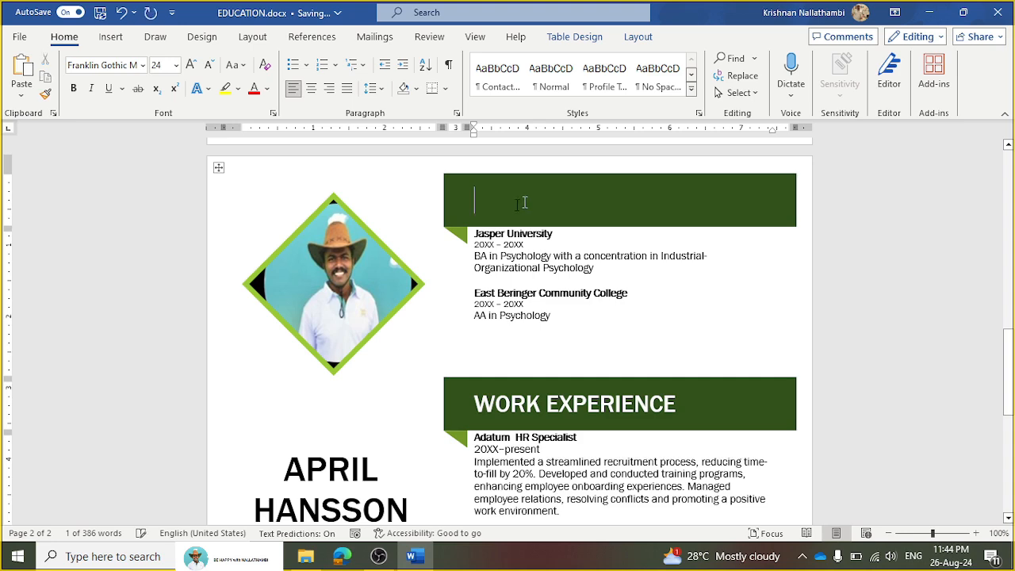
# Delete the education entries and the work experience and skills text from the second-page copy, leaving its profile and contact text
pyautogui.moveTo(474, 234)
pyautogui.mouseDown()
pyautogui.moveTo(595, 269)
pyautogui.moveTo(545, 390)
pyautogui.moveTo(553, 464)
pyautogui.mouseUp()
pyautogui.press('Delete')
pyautogui.scroll(-10, 549, 455)
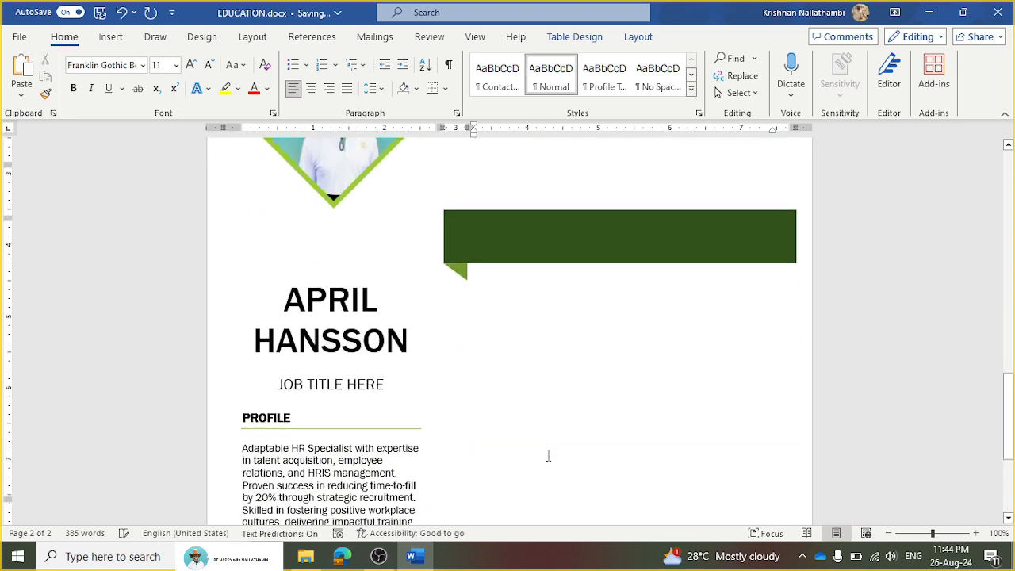
pyautogui.doubleClick(498, 351)
pyautogui.press('Delete')
pyautogui.click(545, 408)
pyautogui.press('Delete')
pyautogui.scroll(10, 544, 405)
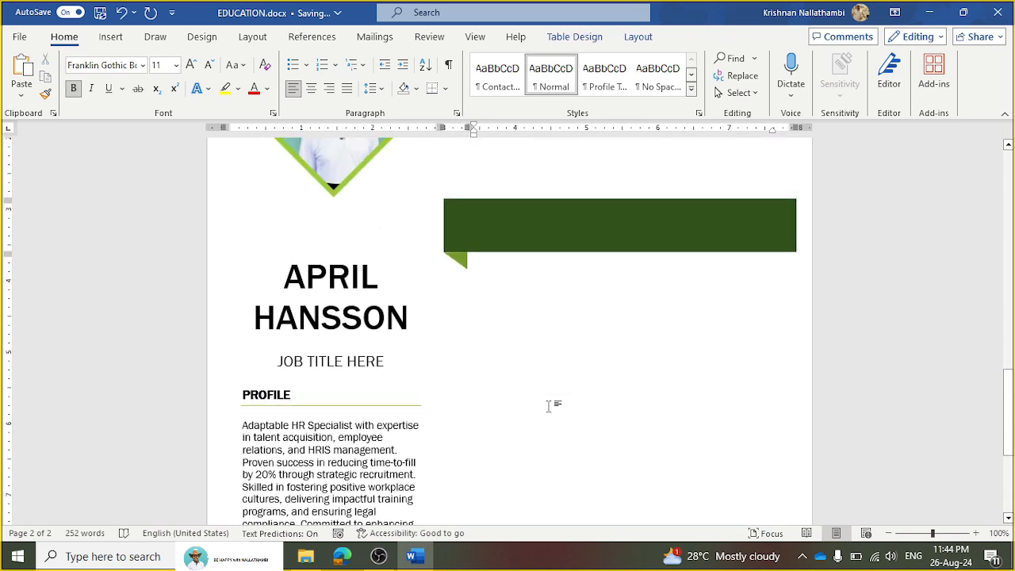
pyautogui.hotkey('ctrl', 'z')
pyautogui.hotkey('ctrl', 'z')
pyautogui.hotkey('ctrl', 'z')
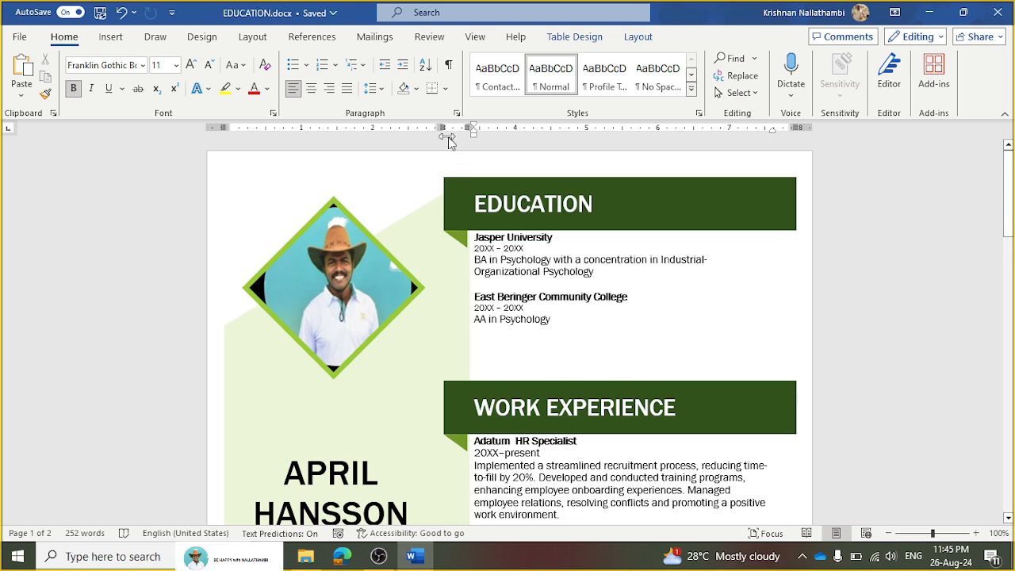
# Narrow the first page's photo and profile column by moving its boundary with the Education and Work Experience column
pyautogui.moveTo(442, 129); pyautogui.dragTo(422, 145)
pyautogui.click(396, 366)
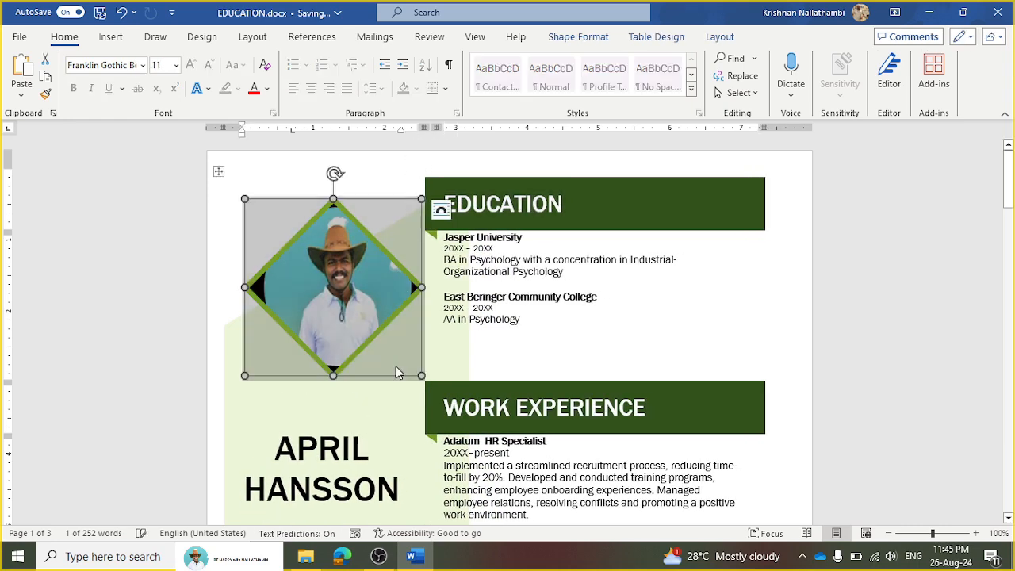
pyautogui.tripleClick(393, 442)
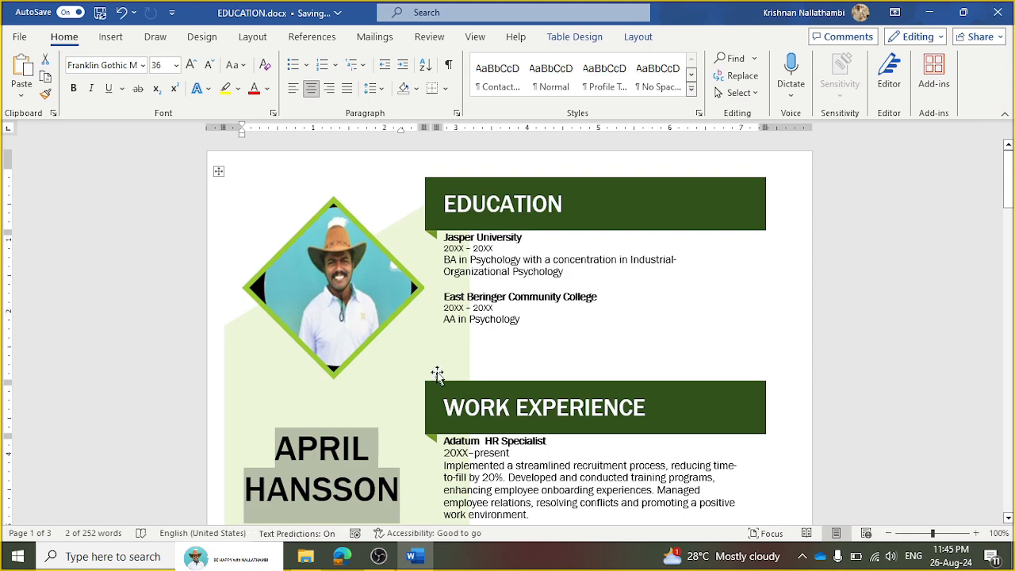
# Resize the first page's light green background shape to match the narrowed profile column's width
pyautogui.scroll(-10, 289, 350)
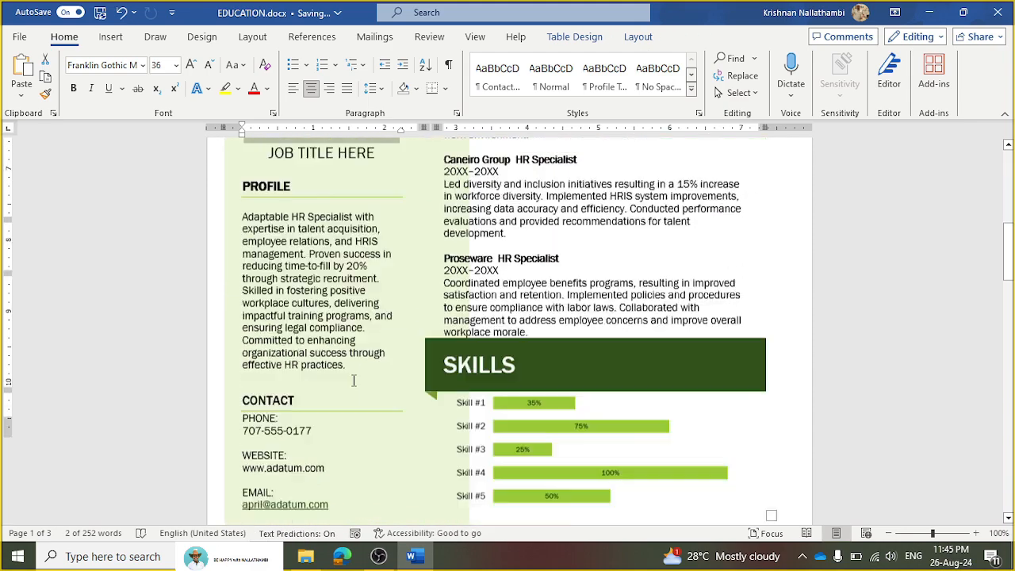
pyautogui.click(457, 418)
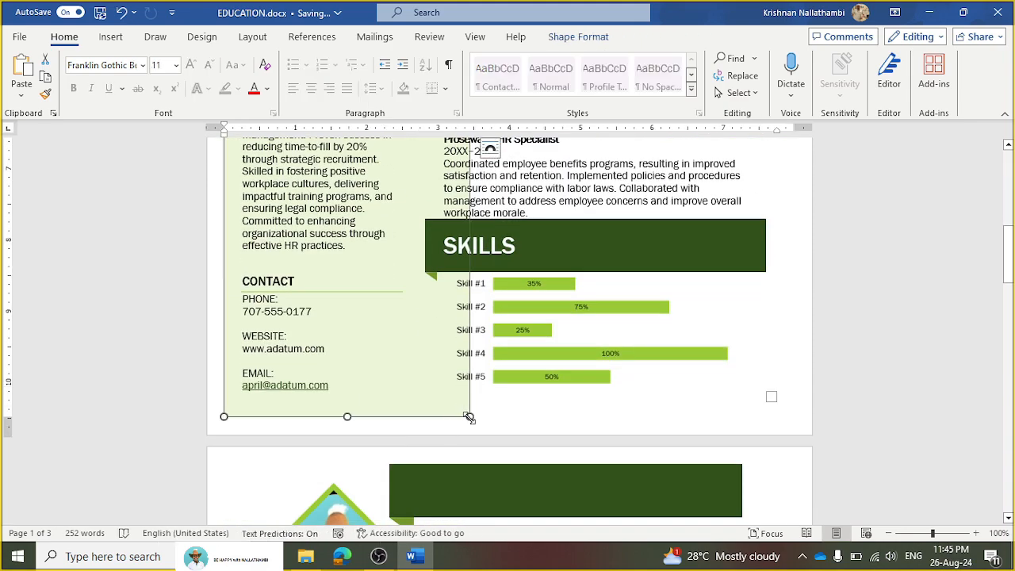
pyautogui.scroll(5, 472, 409)
pyautogui.scroll(5, 471, 383)
pyautogui.click(470, 308)
pyautogui.moveTo(435, 129); pyautogui.dragTo(415, 141)
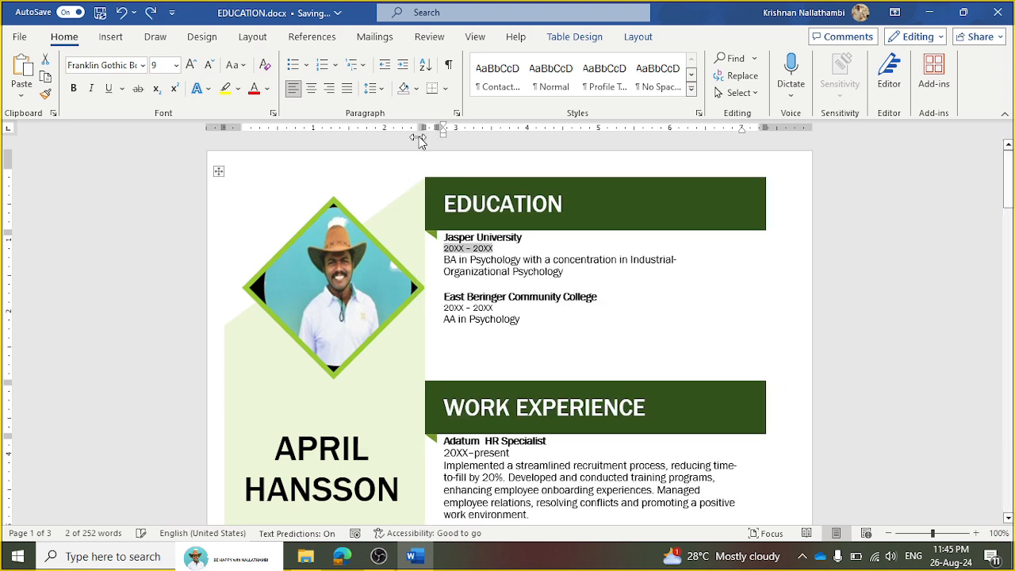
pyautogui.tripleClick(537, 272)
pyautogui.tripleClick(587, 343)
pyautogui.scroll(-3, 583, 357)
pyautogui.scroll(3, 539, 369)
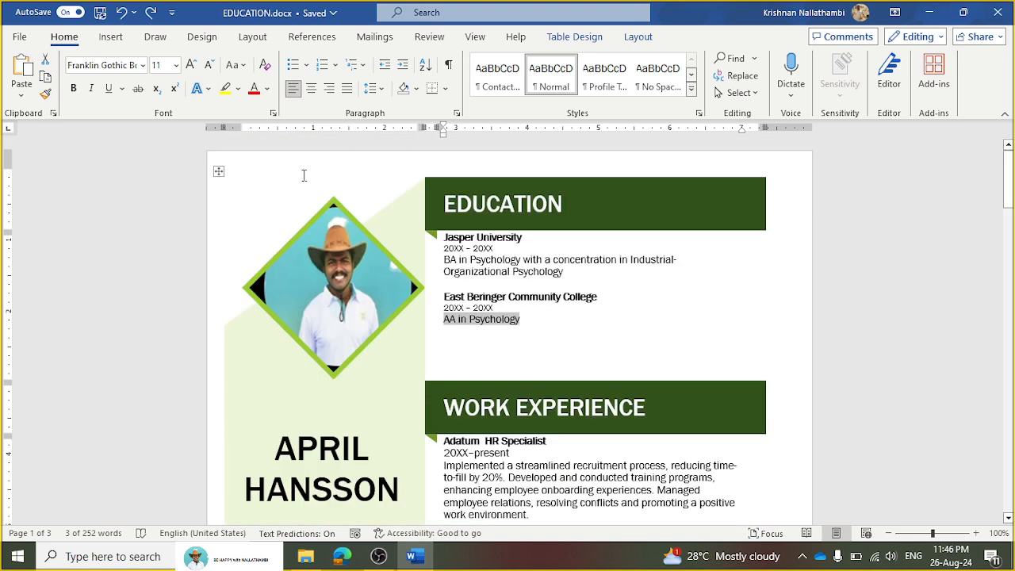
pyautogui.scroll(-5, 321, 293)
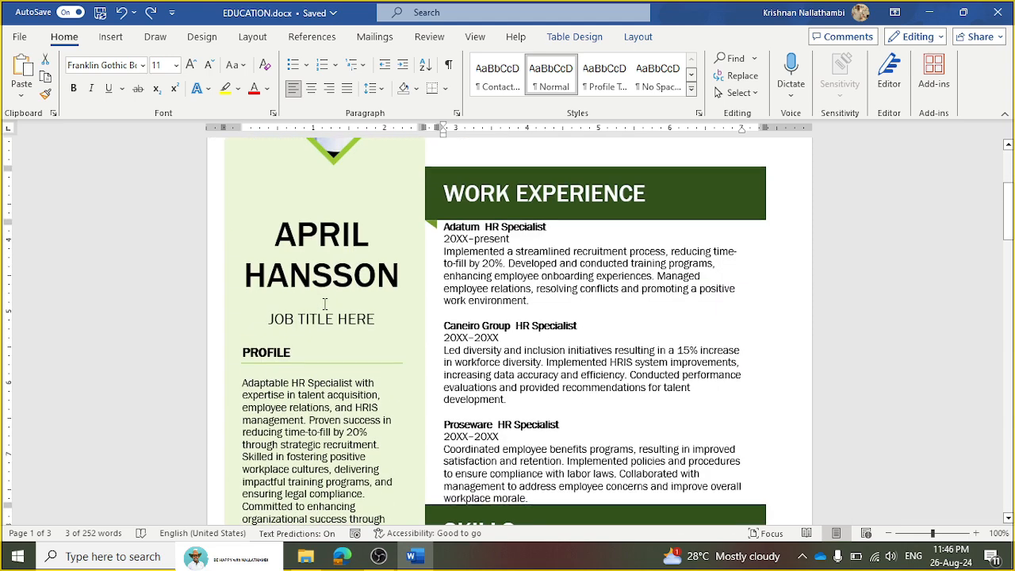